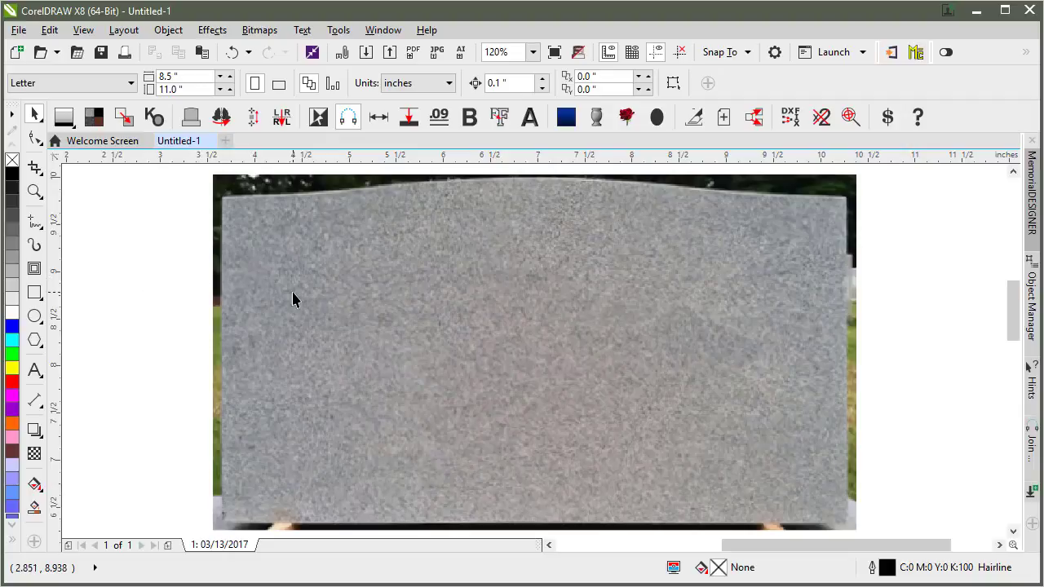
Check the overall width and height of the imported headstone photo.
click(348, 311)
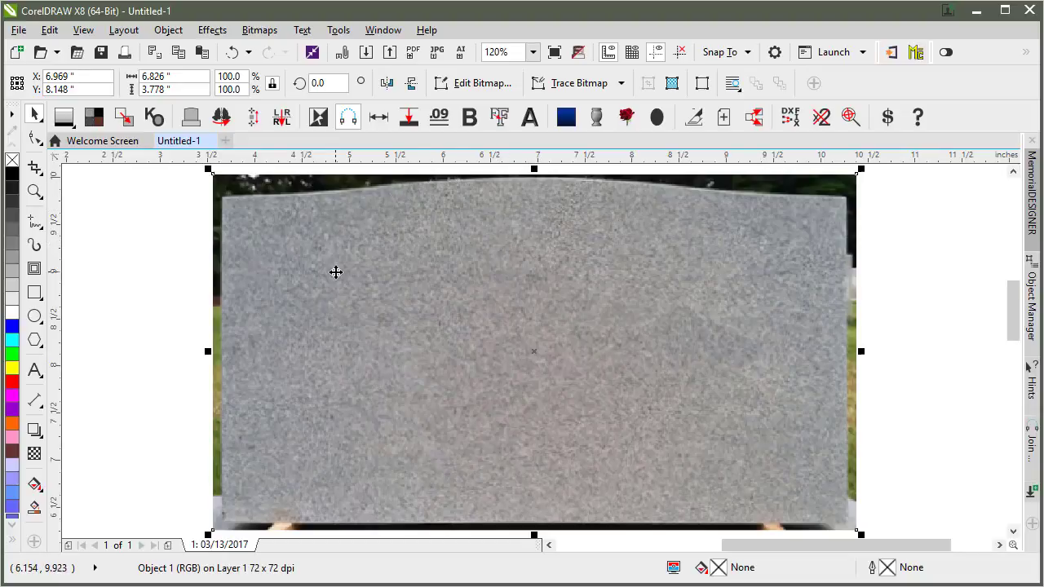
click(120, 258)
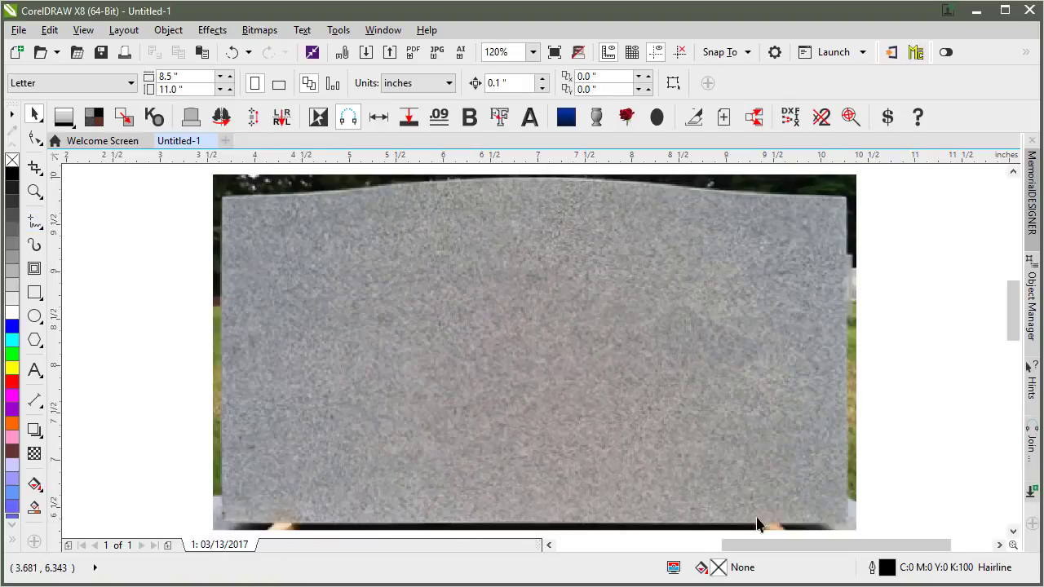
click(329, 306)
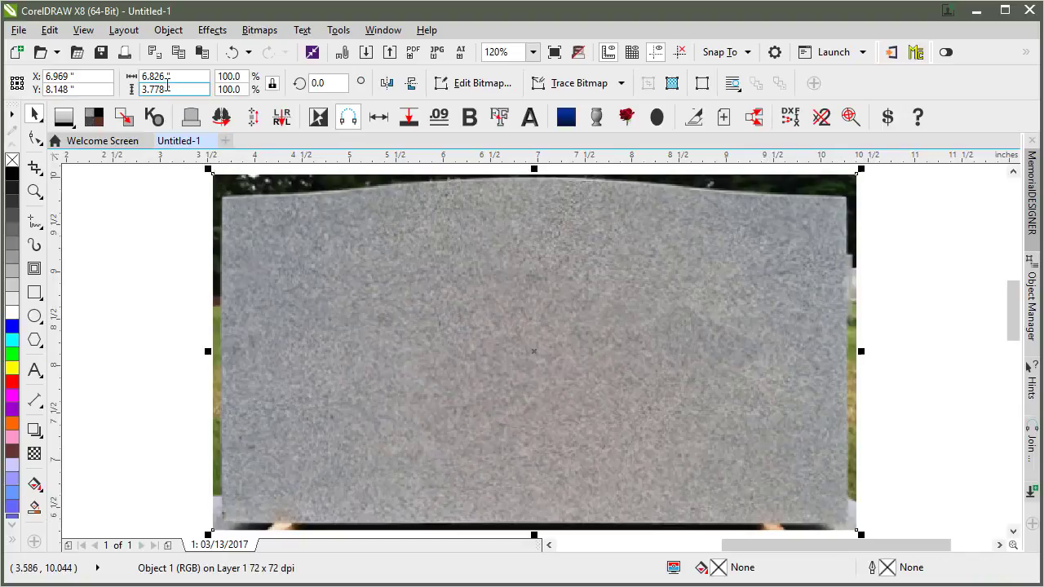
click(147, 227)
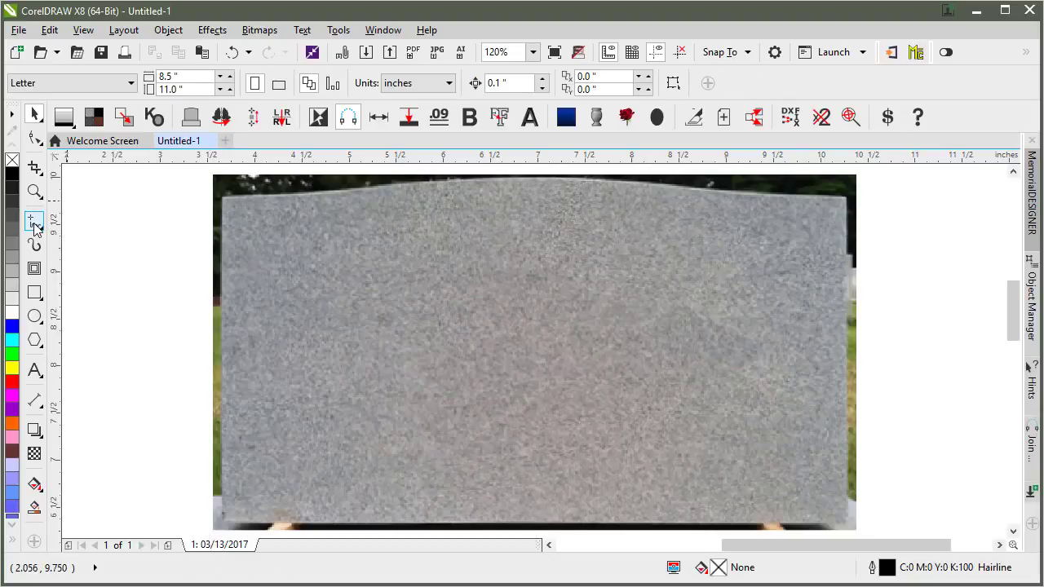
Draw a reference line about 6.64 inches long across the bottom edge of the stone in the photo.
click(34, 228)
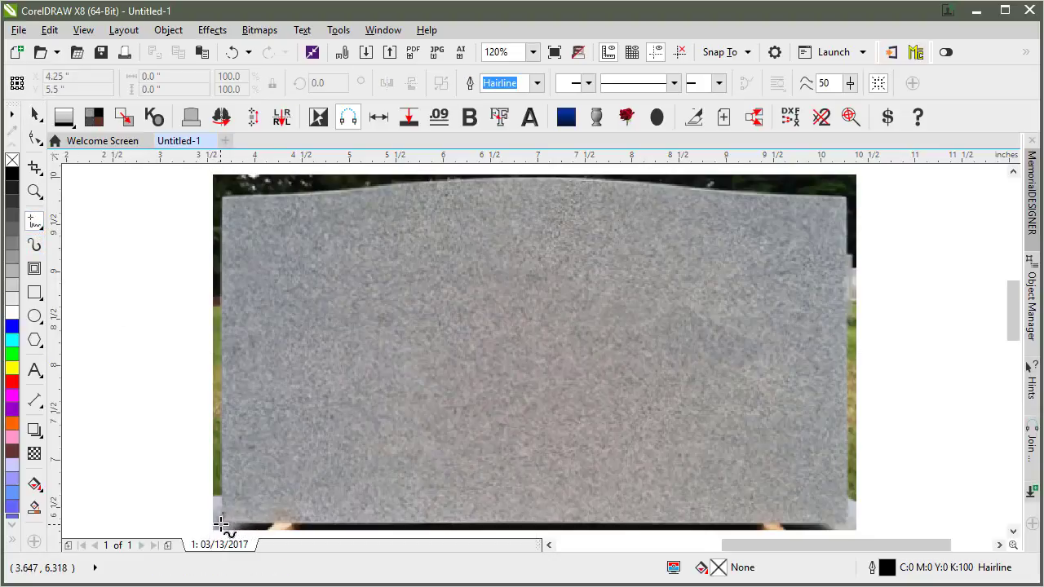
click(222, 521)
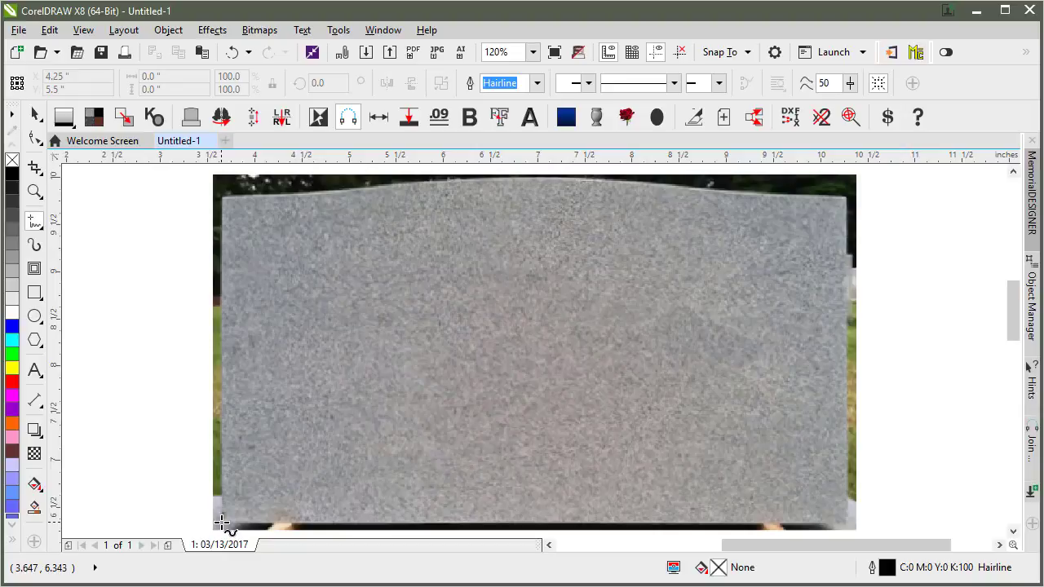
click(849, 524)
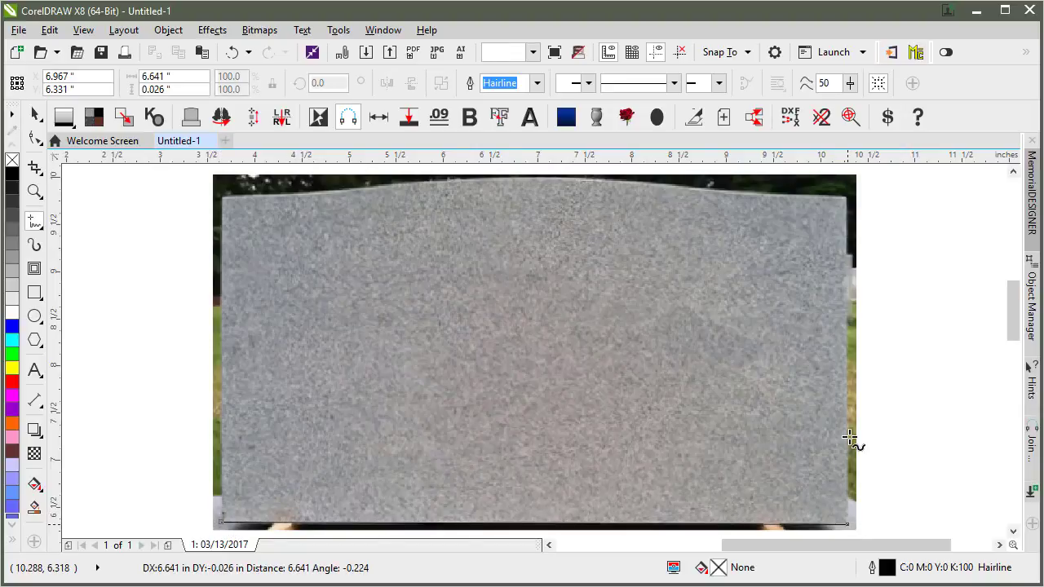
click(168, 88)
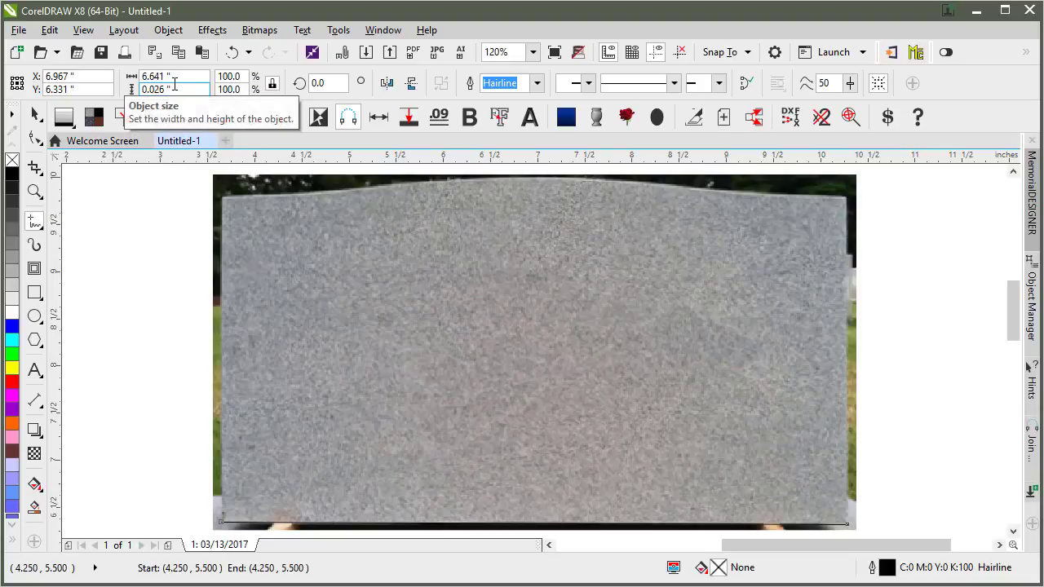
Scale the photo together with the bottom reference line so the line measures 36.25 inches, deleting the line in the process.
click(35, 114)
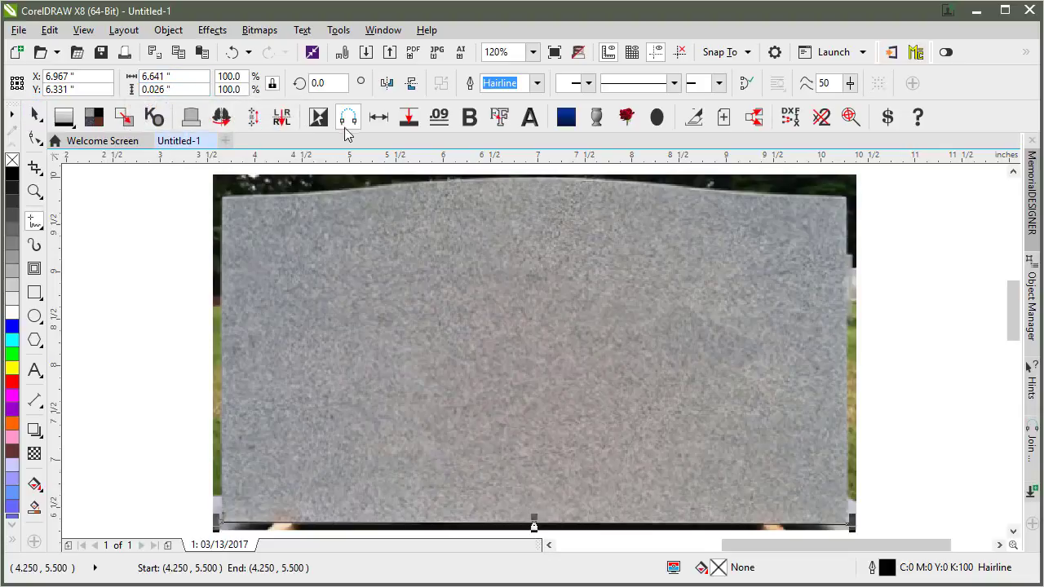
shift+click(386, 334)
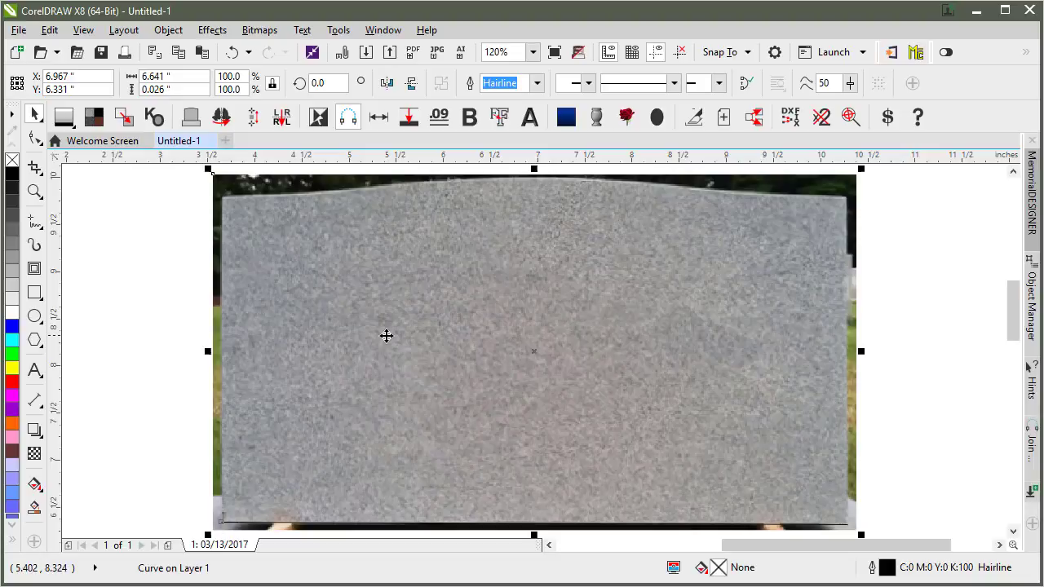
click(379, 118)
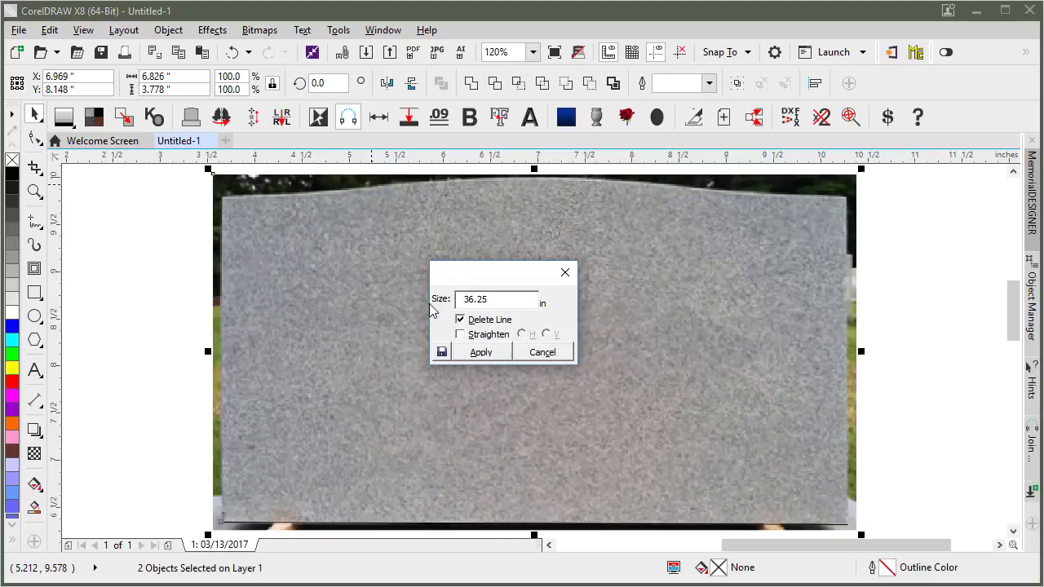
text(36.25)
click(481, 355)
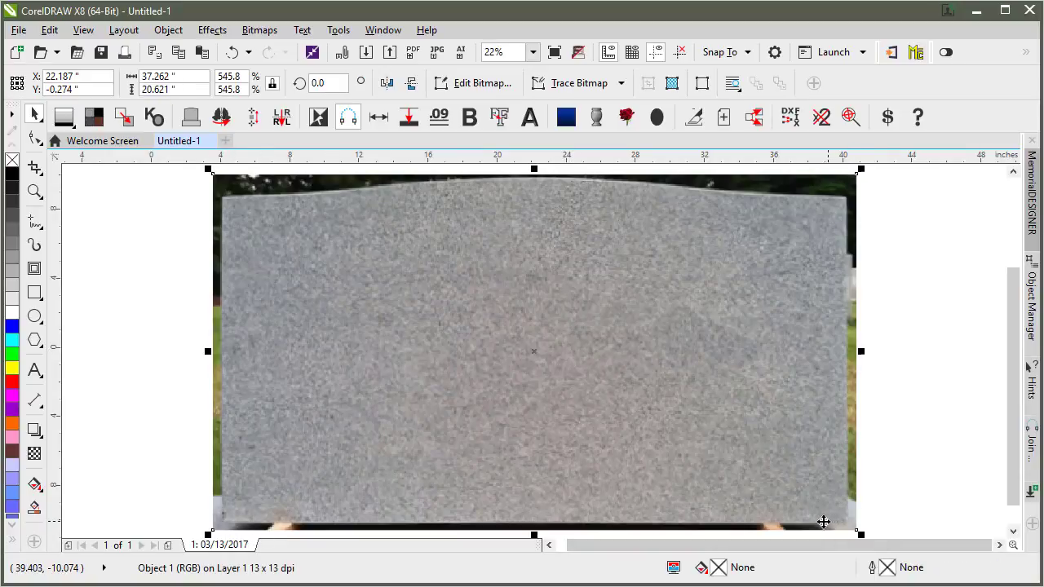
click(940, 359)
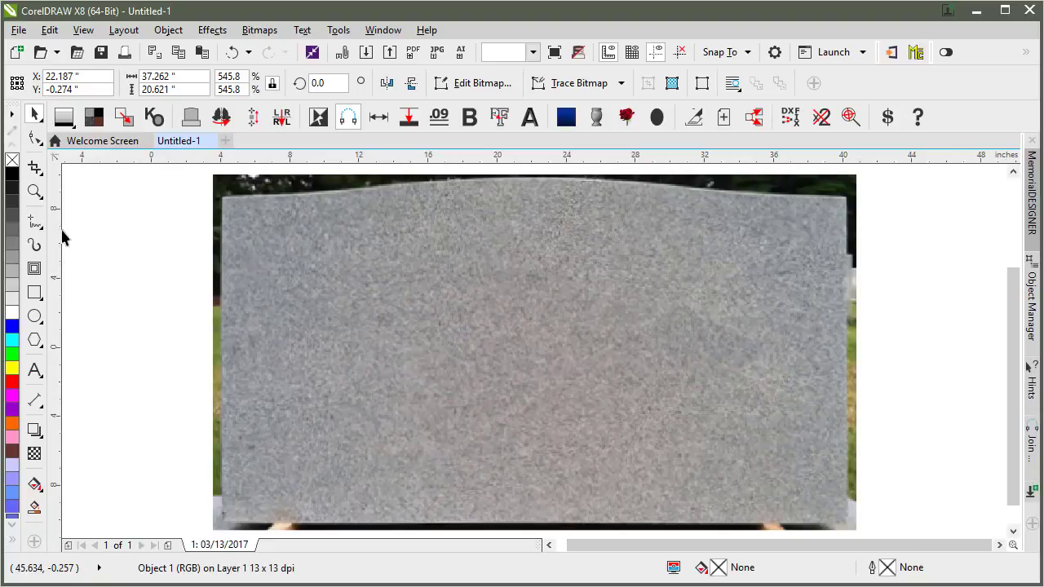
Draw vertical measuring lines at the stone's left edge, center and right edge, about 18.9, 20.1 and 19 inches tall.
click(34, 221)
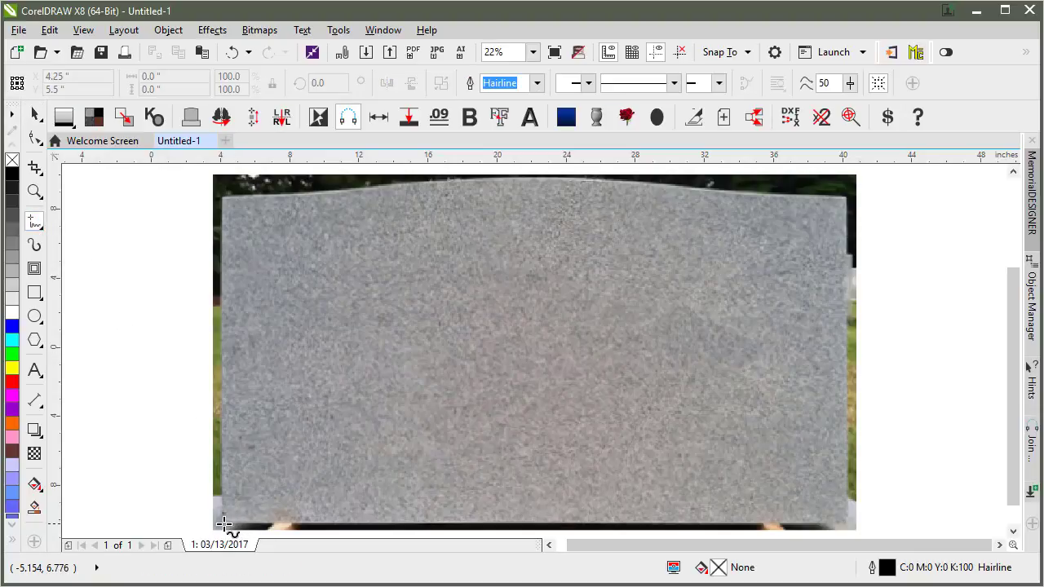
click(220, 506)
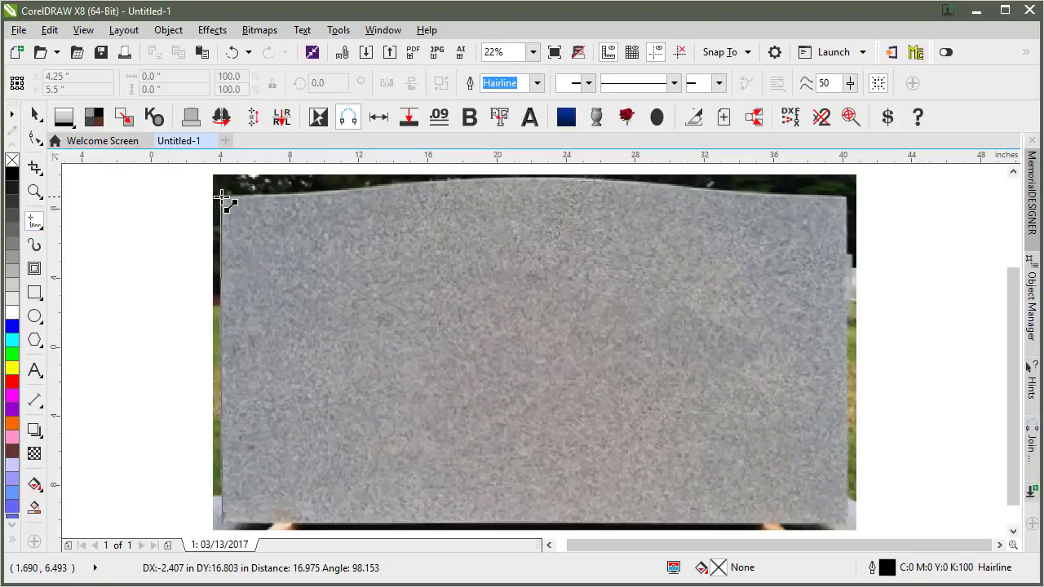
click(222, 196)
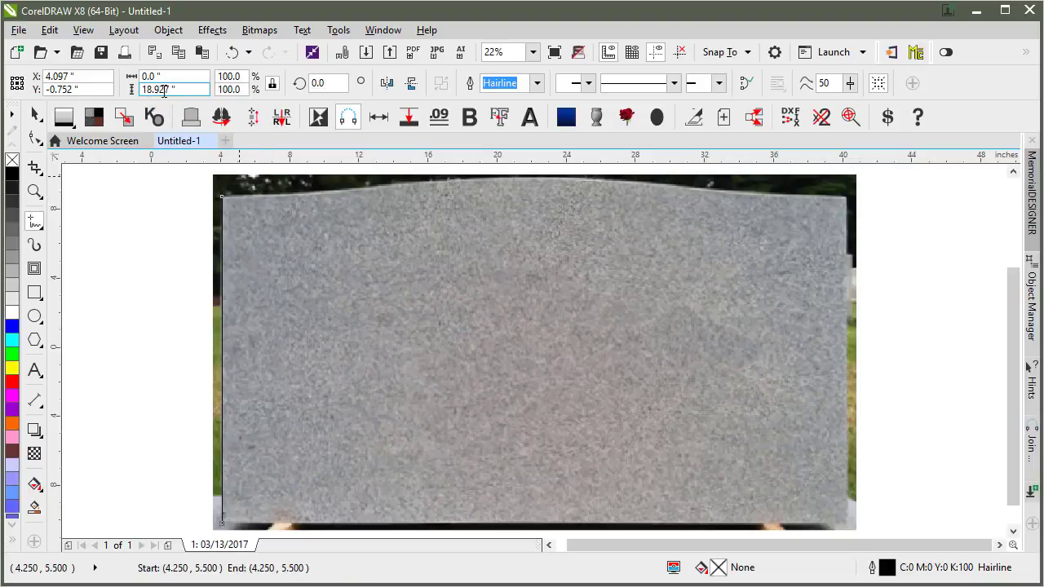
click(530, 179)
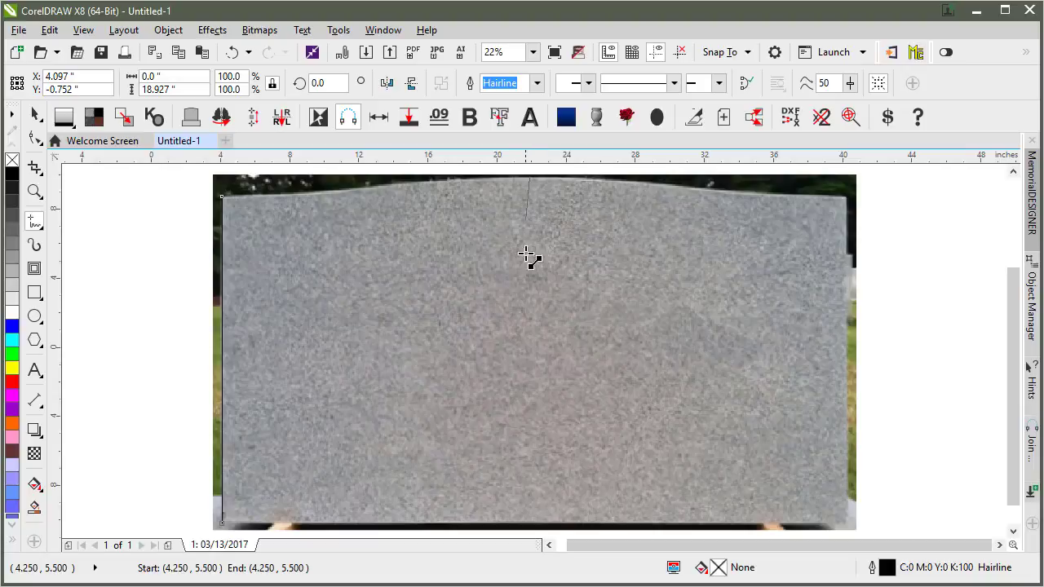
click(545, 527)
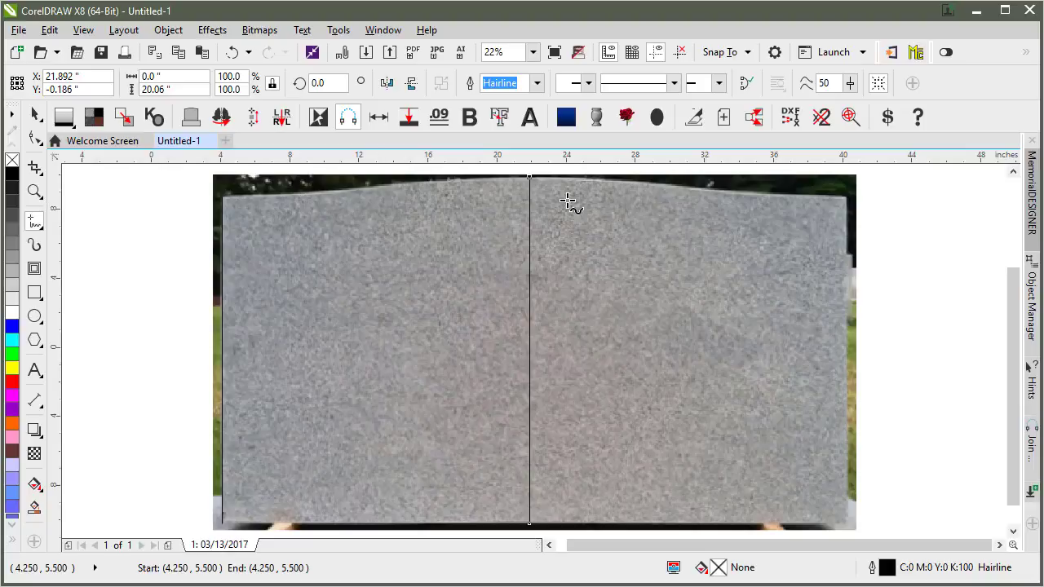
click(848, 198)
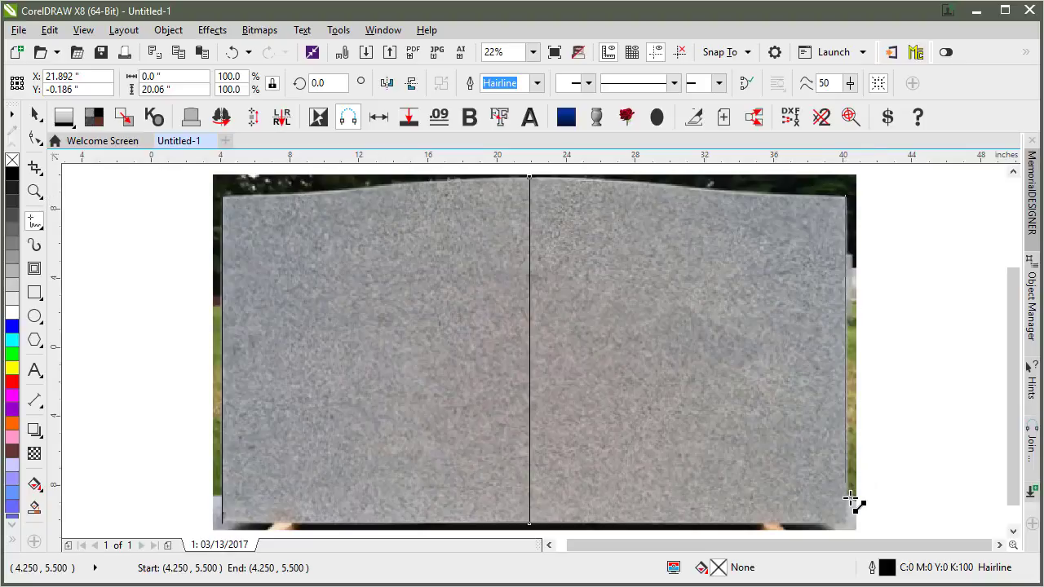
click(851, 523)
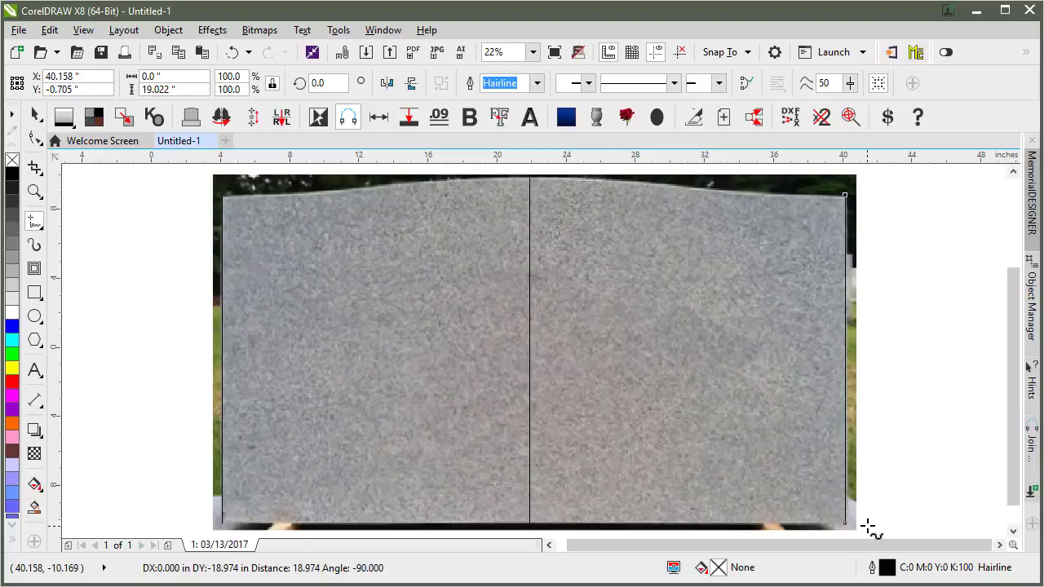
Check the heights of the left, center and right measuring lines, individually and as a group.
click(35, 114)
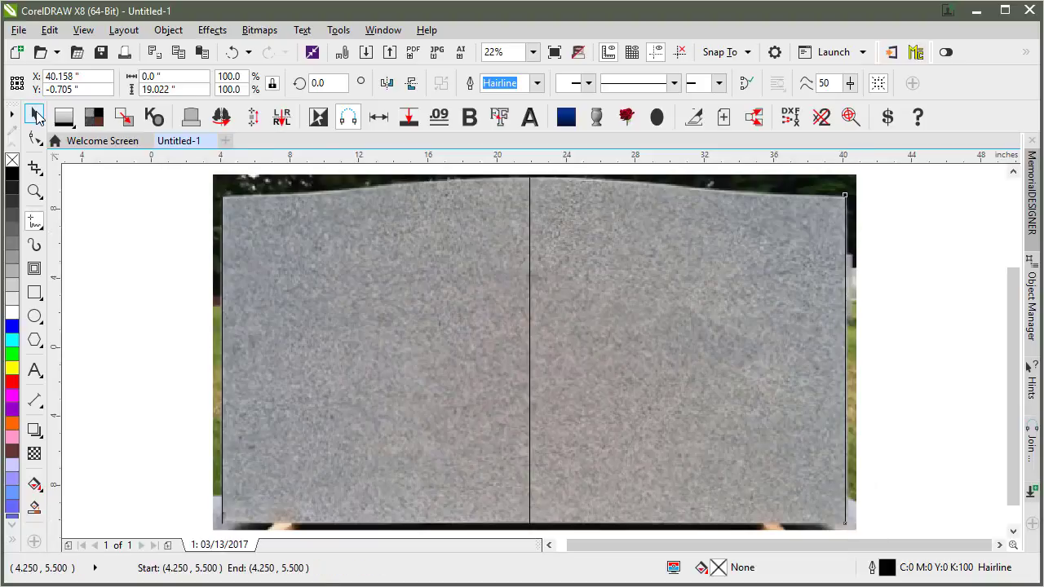
click(223, 205)
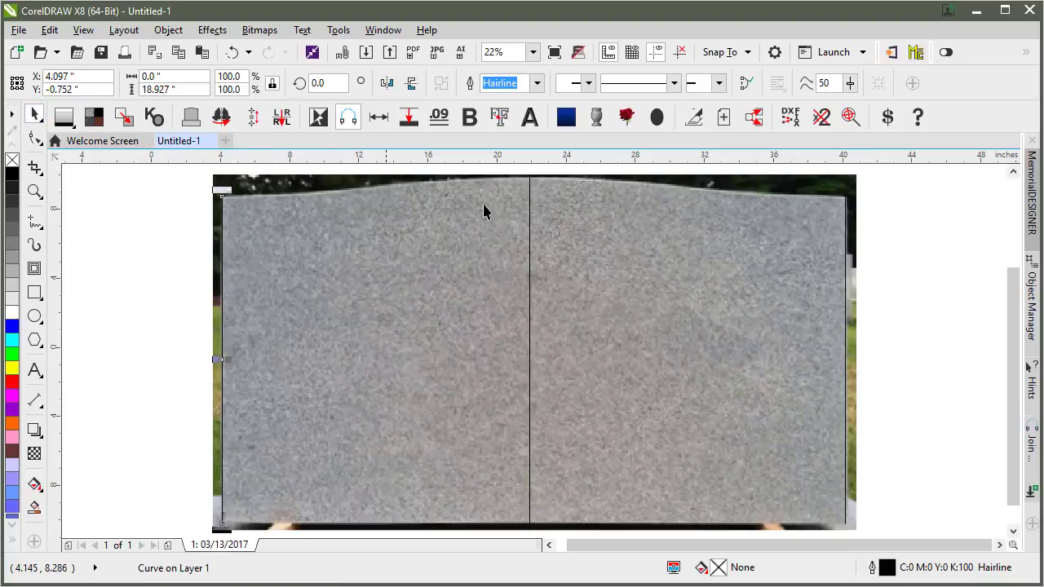
click(530, 191)
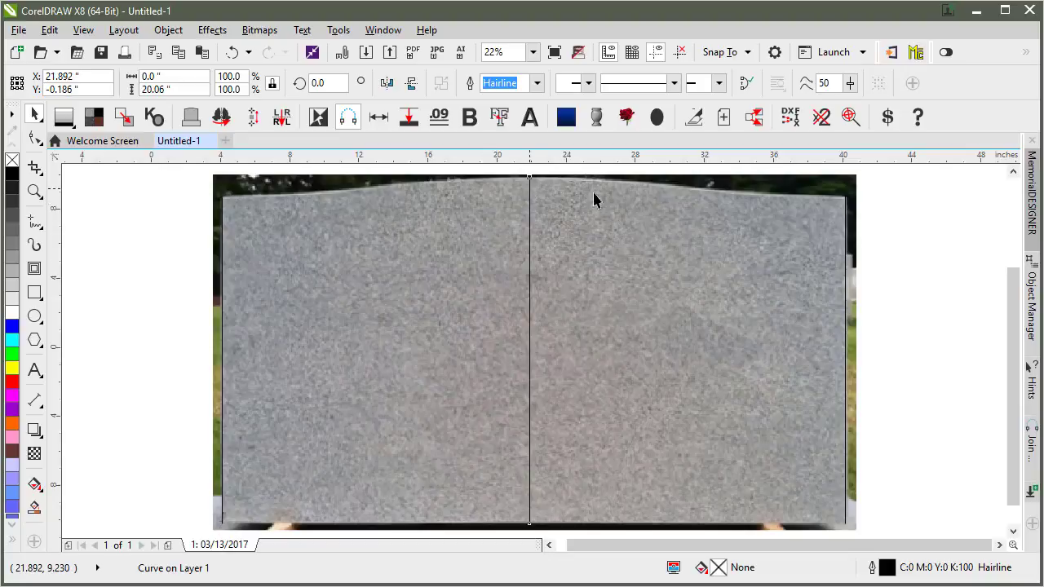
click(846, 208)
drag(207, 168, 887, 523)
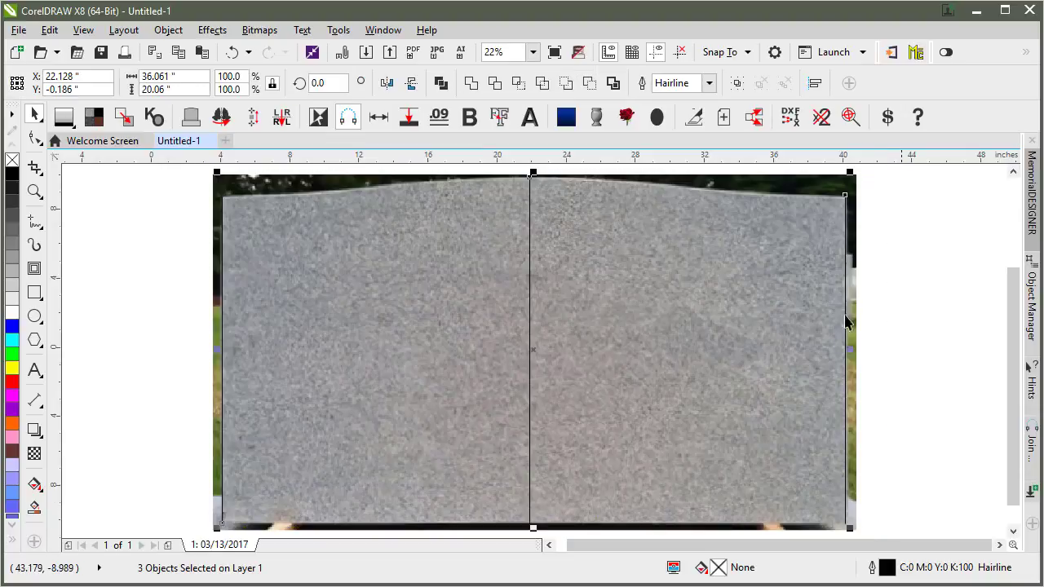
click(191, 198)
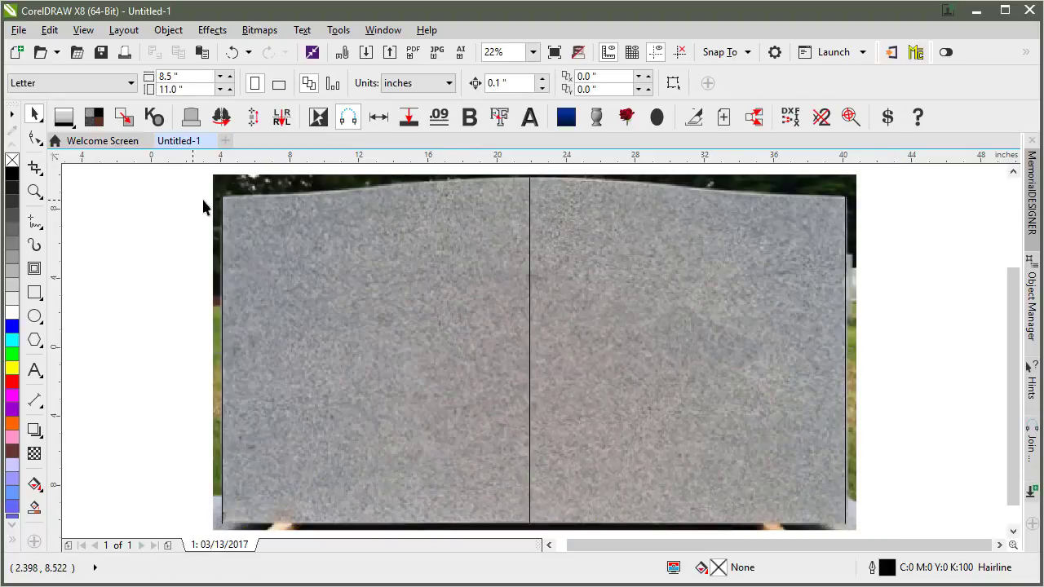
Start a Serp Top memorial in Shape Builder with a shape length of 36.25 and left and right top drops of 1.
click(191, 118)
drag(454, 186, 244, 234)
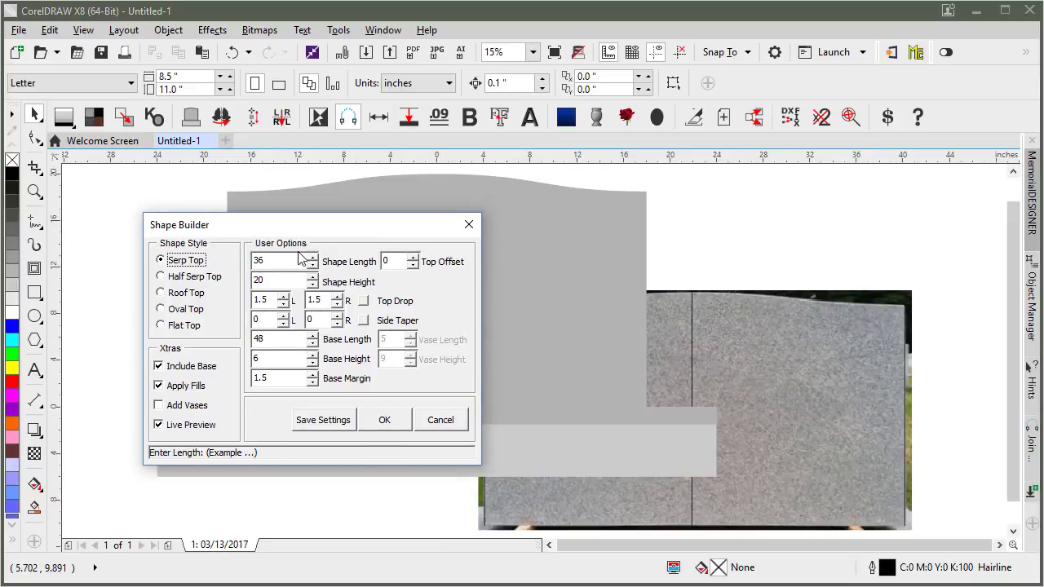
drag(341, 227, 875, 187)
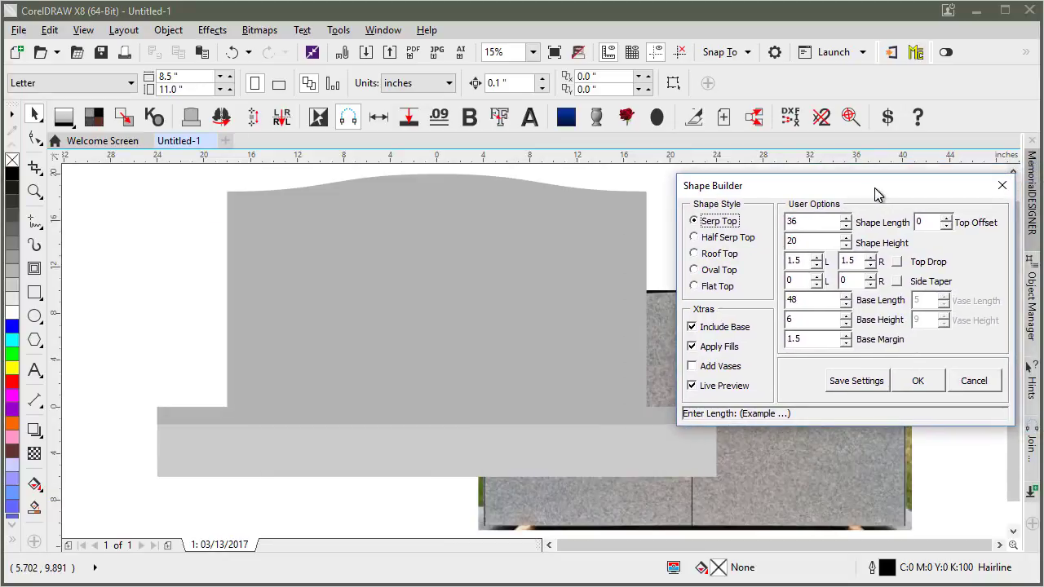
drag(737, 187, 700, 203)
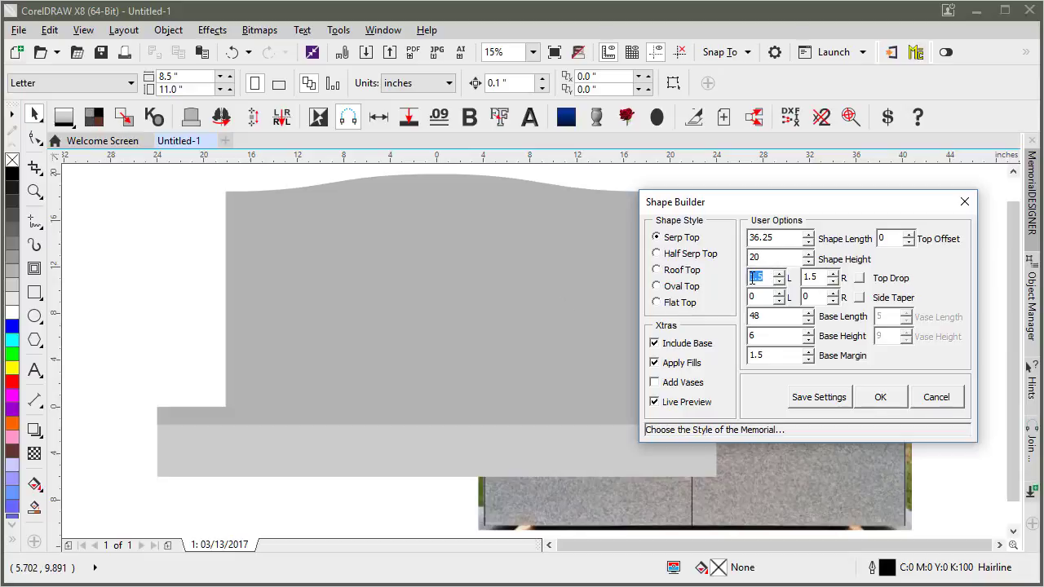
drag(813, 278, 790, 278)
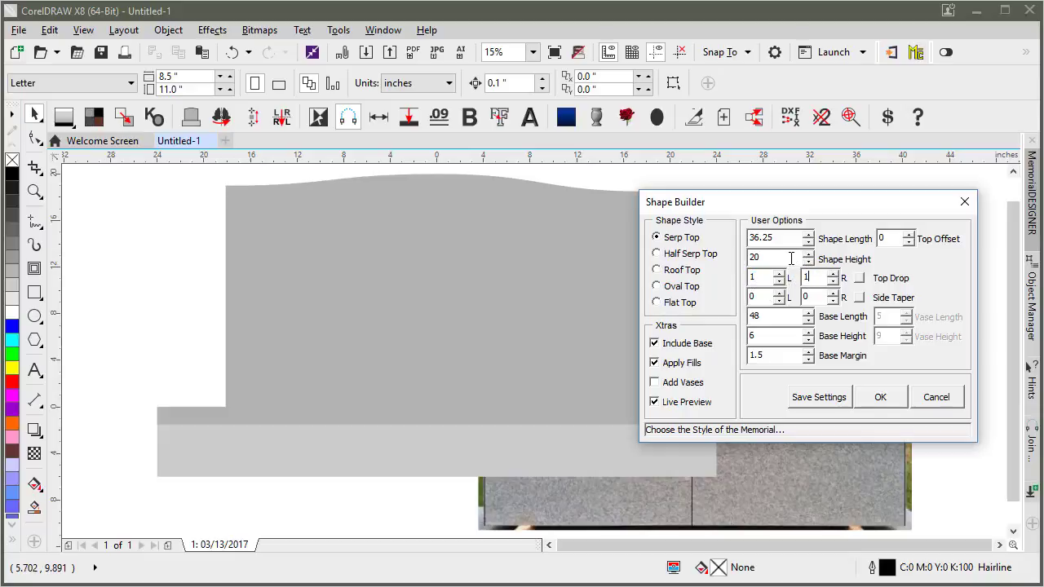
click(791, 258)
Try a top drop of 1.125 on both the left and right sides of the memorial shape.
drag(784, 204, 496, 290)
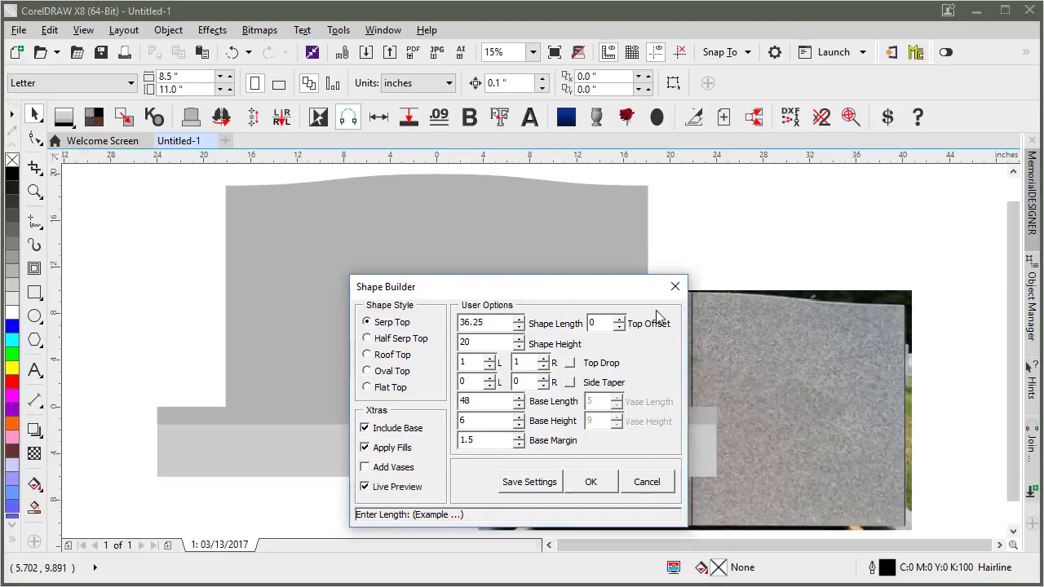
text(.25)
click(489, 364)
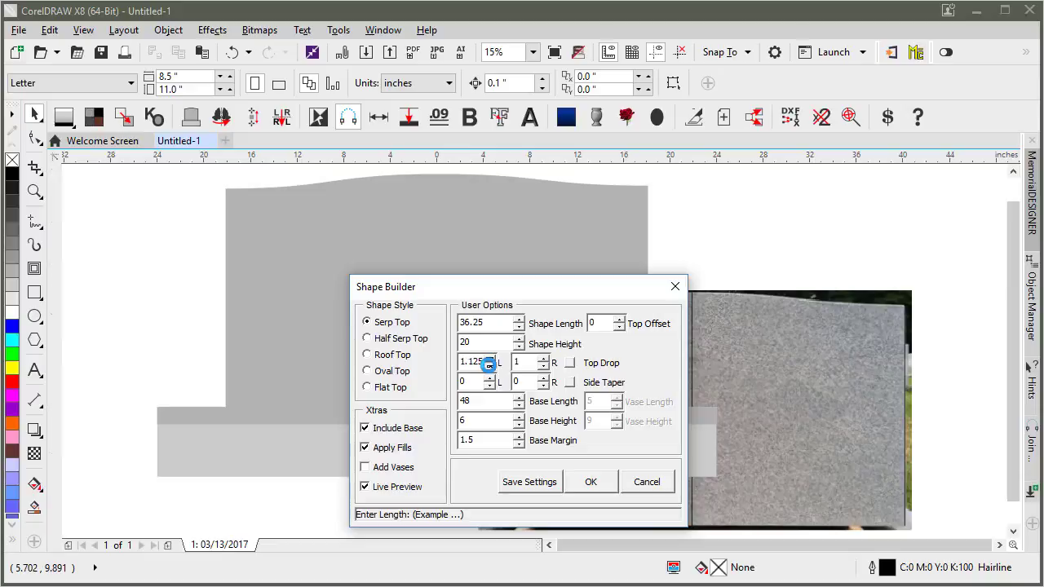
click(544, 359)
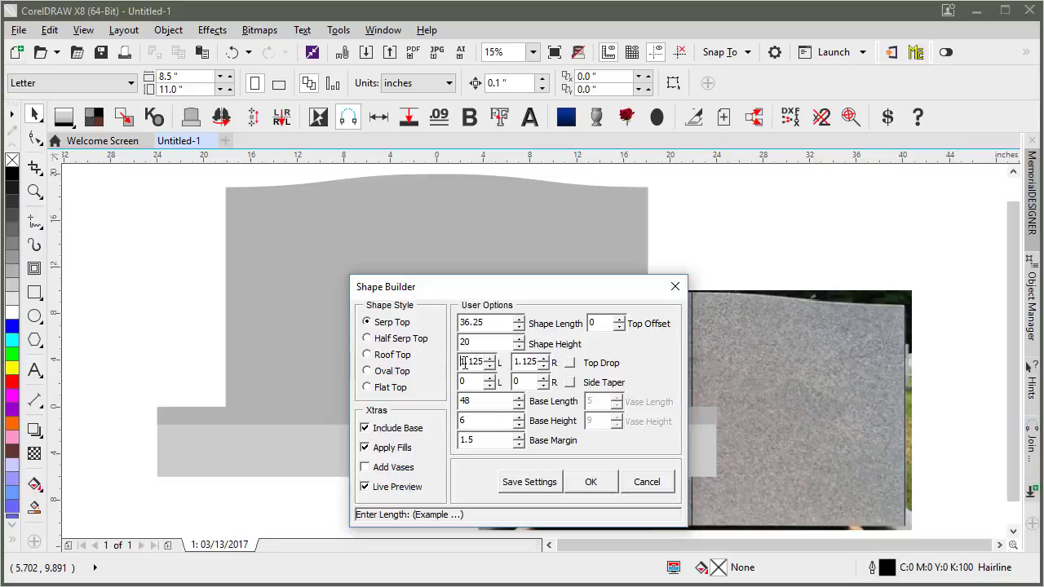
Set the left and right top drops to 1 and create the memorial shape with its base.
drag(463, 364, 485, 364)
key(BackSpace)
drag(516, 361, 540, 362)
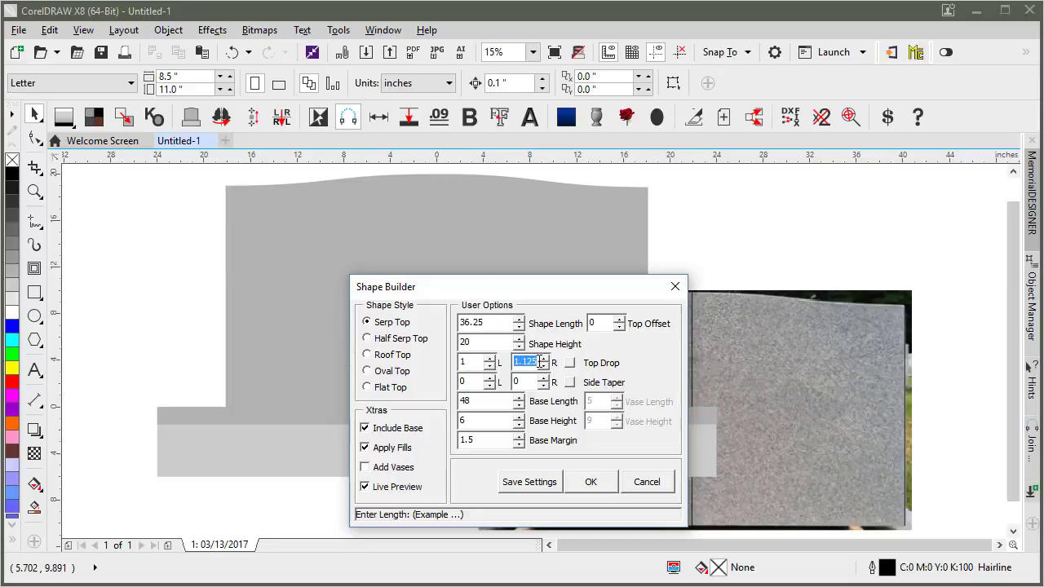
text(1)
click(487, 342)
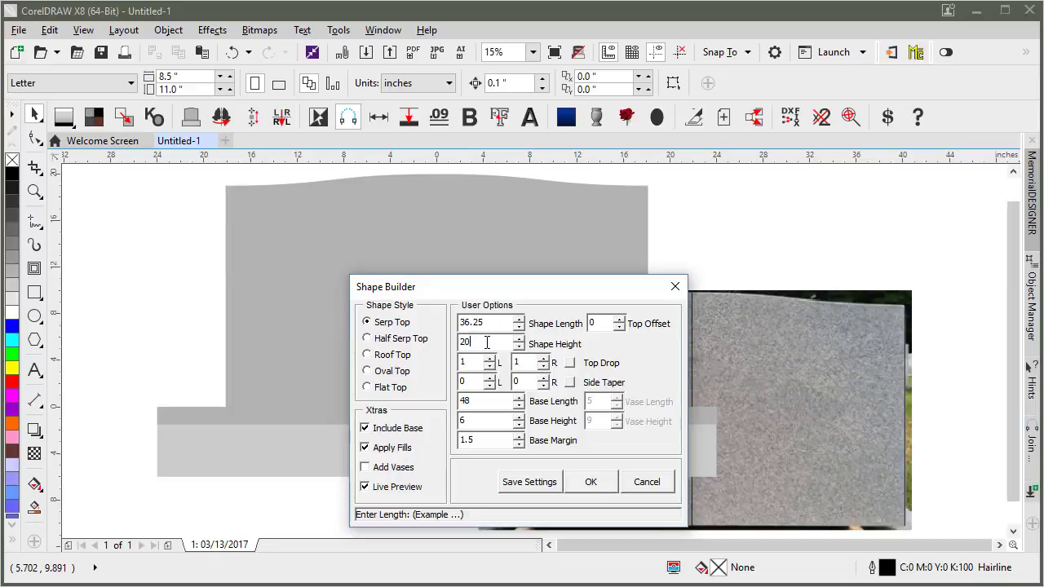
click(586, 483)
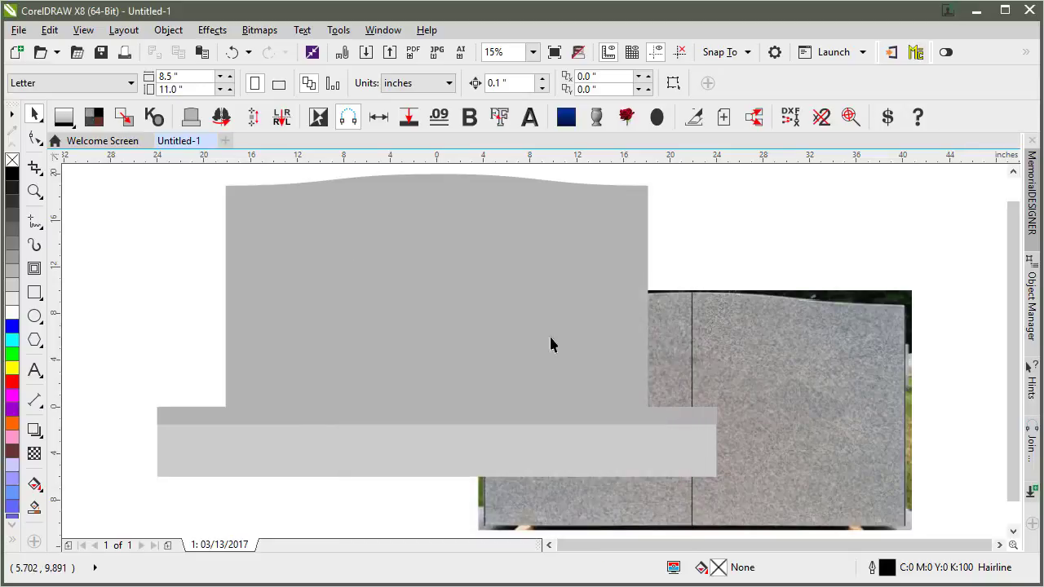
Turn the memorial shape into an unfilled yellow outline and lay it over the stone in the photo.
click(490, 265)
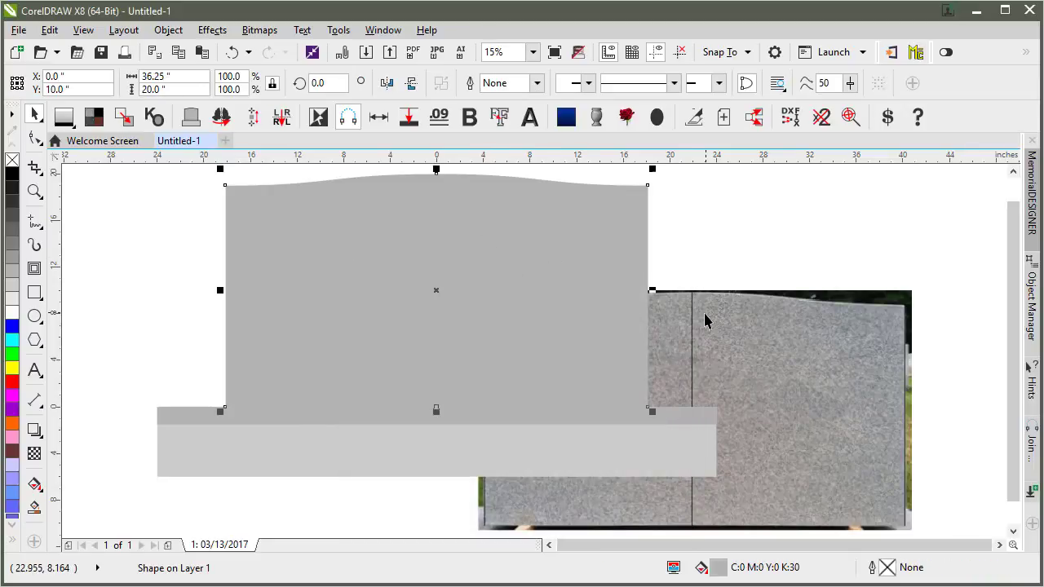
click(12, 163)
right_click(13, 180)
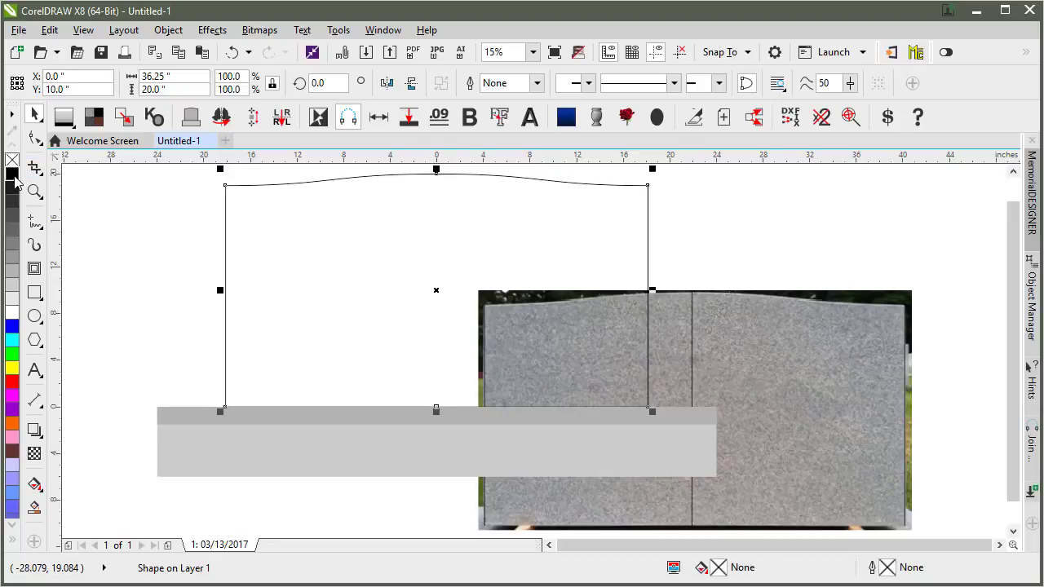
right_click(13, 371)
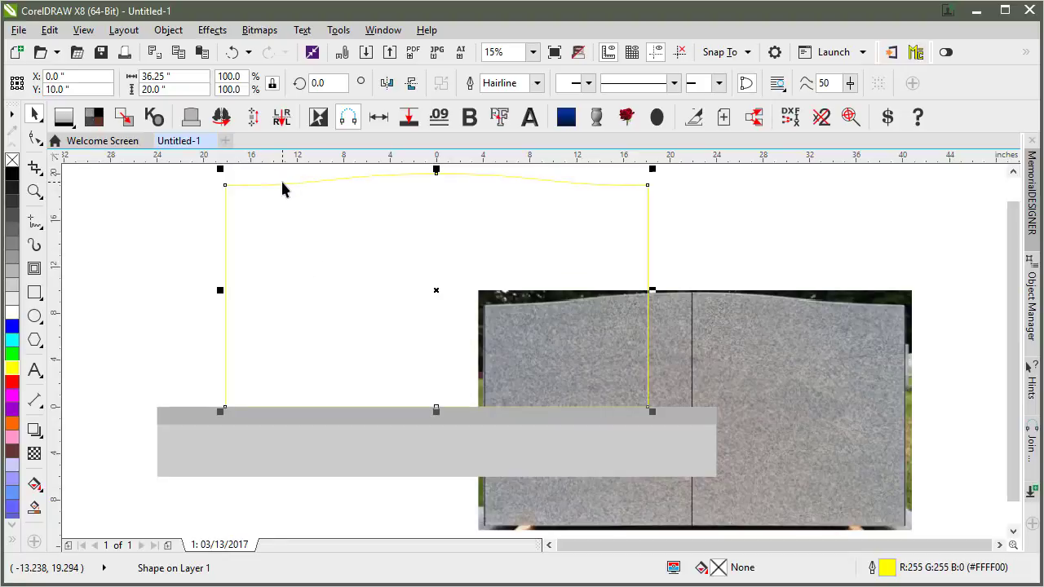
drag(284, 185, 549, 315)
scroll(622, 320, up, 2)
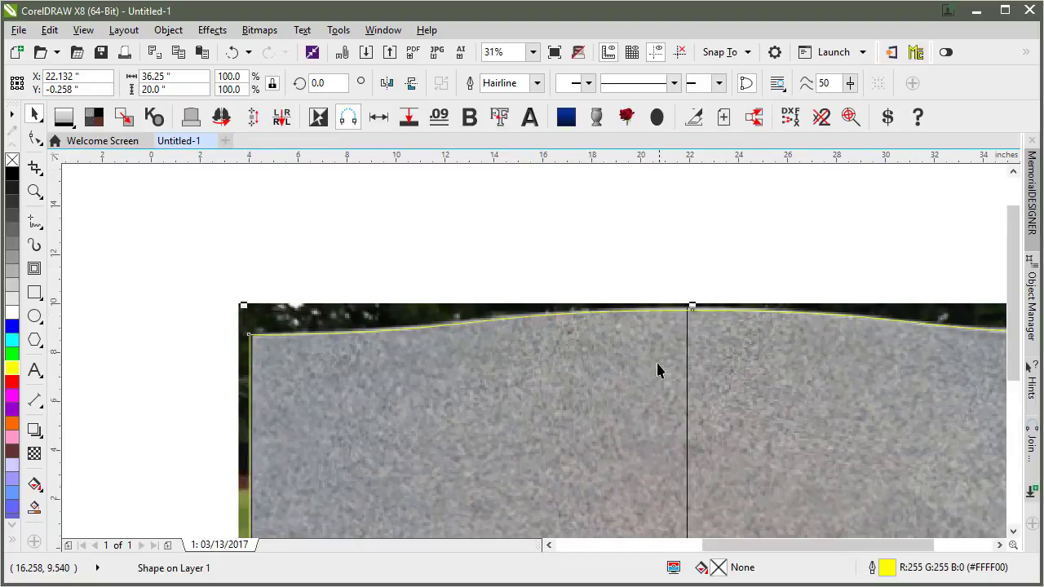
Delete the memorial's two-tone base and leave the photo, outline and measuring lines in place.
scroll(658, 373, down, 4)
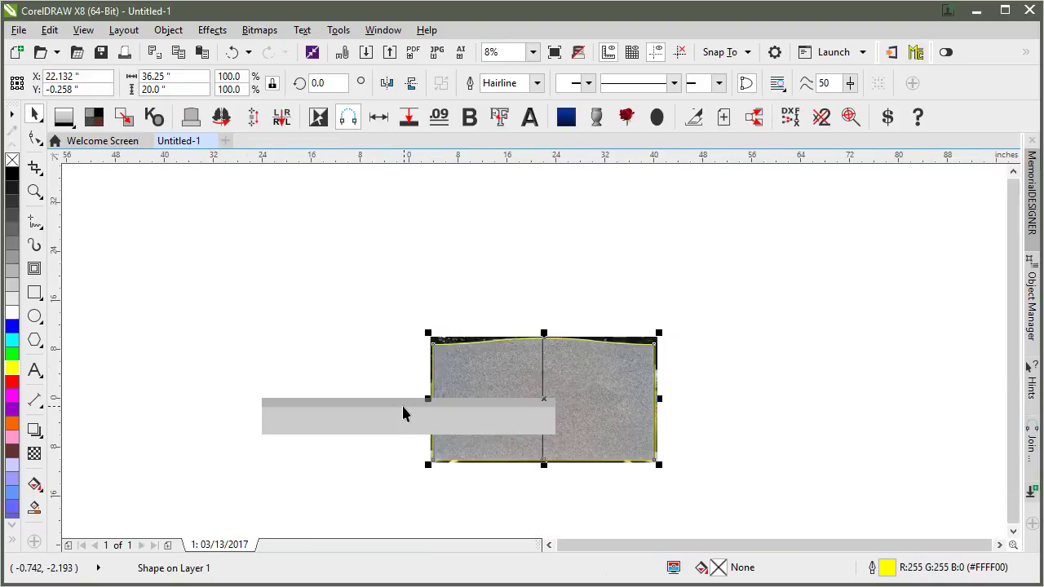
click(401, 403)
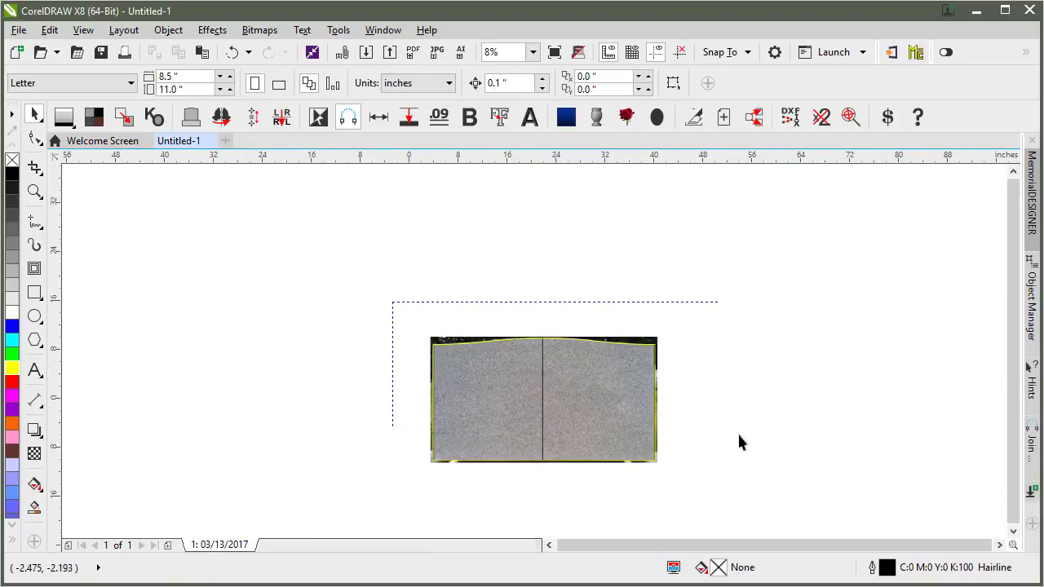
drag(738, 441, 755, 492)
key(shift+F2)
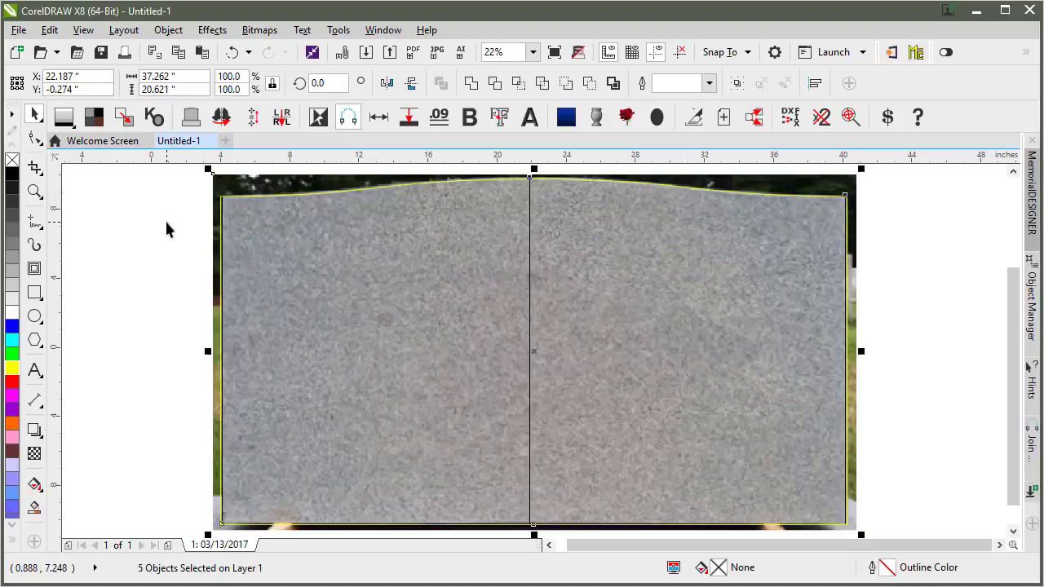
key(Escape)
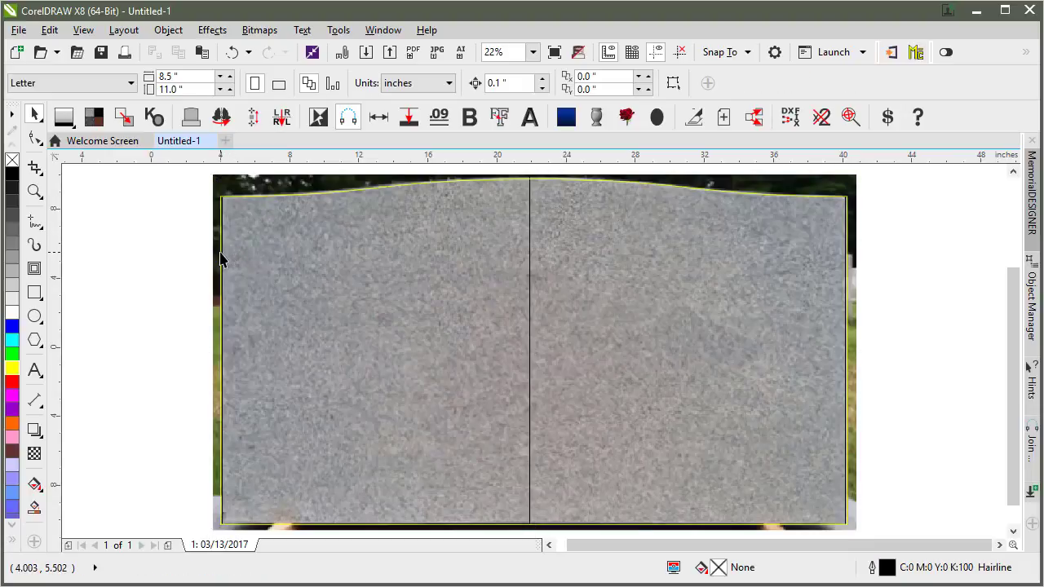
Add a one-step inside contour to the yellow memorial outline with an offset of 1.5 inches.
click(221, 260)
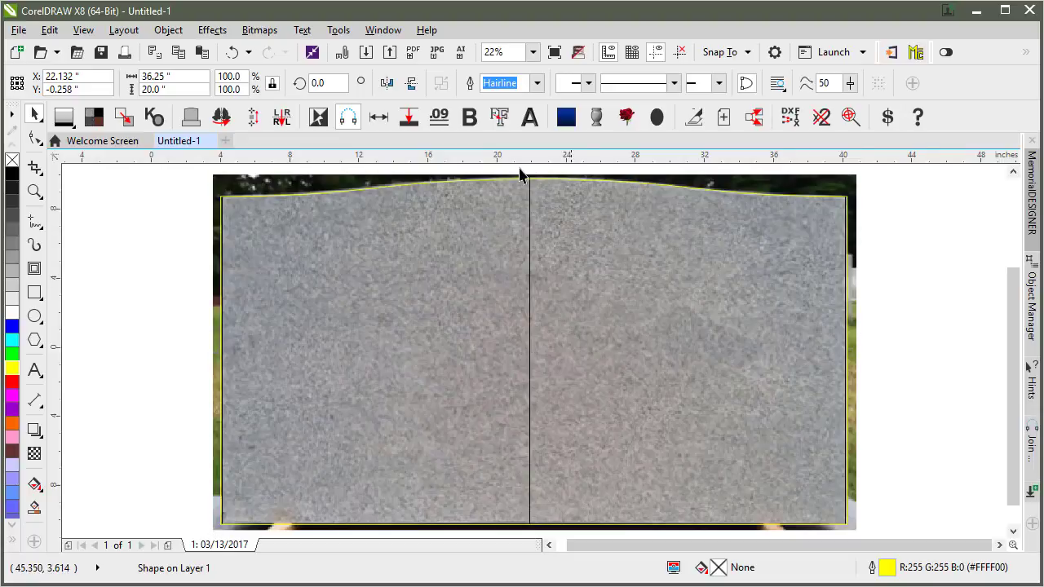
key(Escape)
click(221, 198)
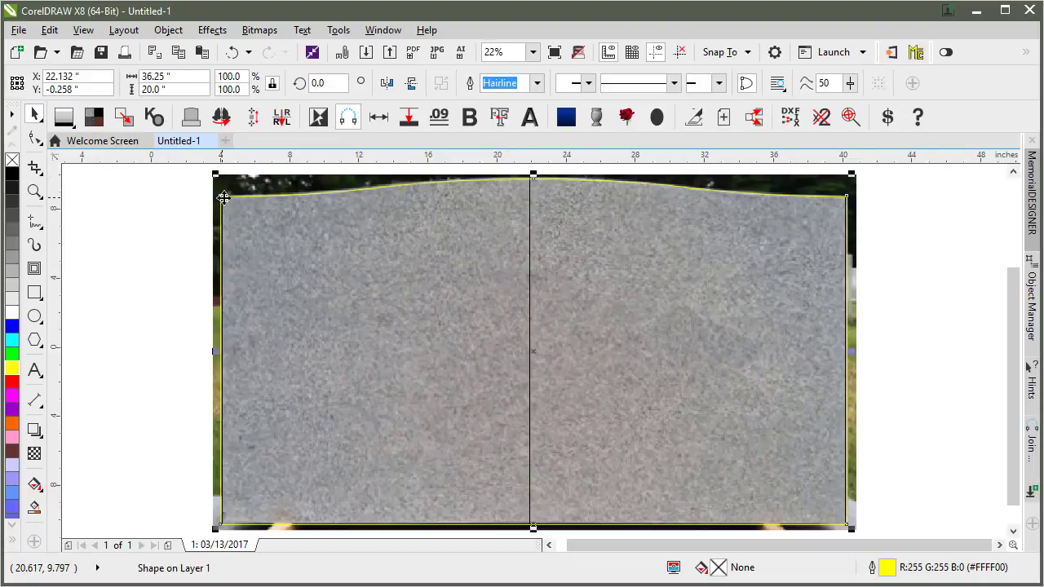
click(34, 268)
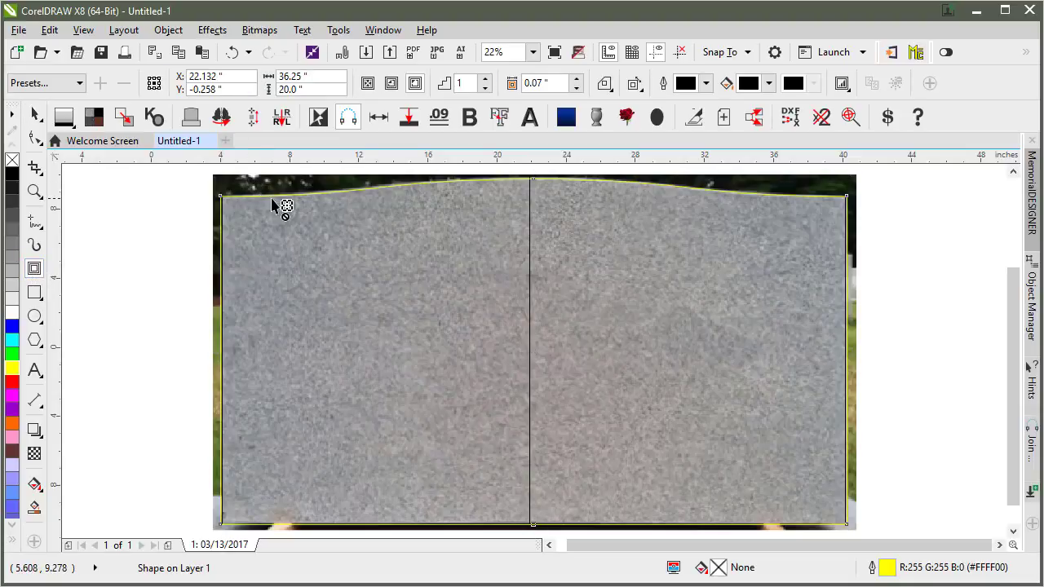
mouse_move(275, 197)
mouse_down()
mouse_move(287, 228)
mouse_move(273, 212)
mouse_up()
click(551, 85)
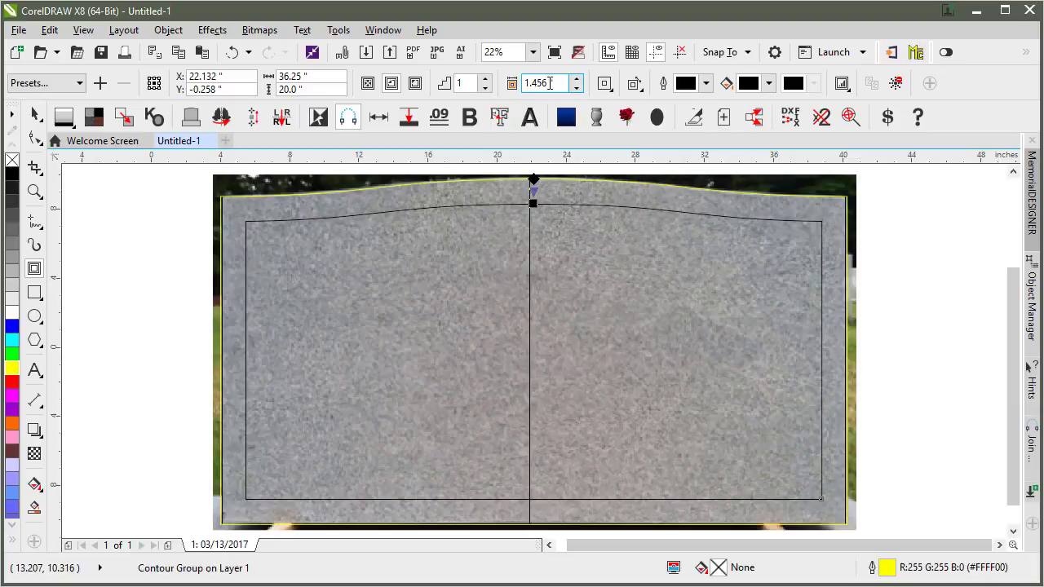
drag(562, 84, 487, 86)
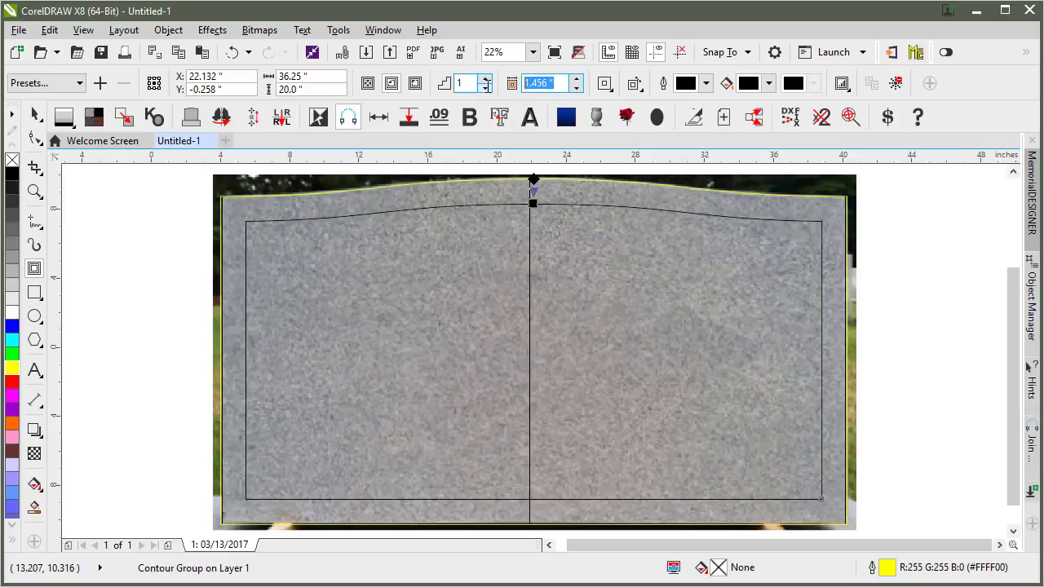
text(1.5)
key(Return)
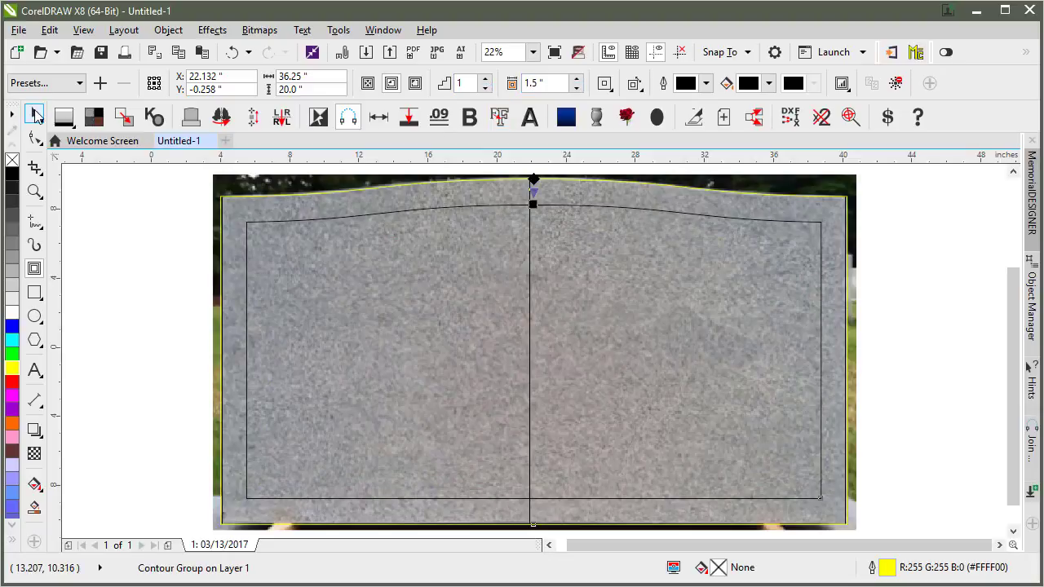
Break the contour group apart into separate inner and outer curves.
click(35, 115)
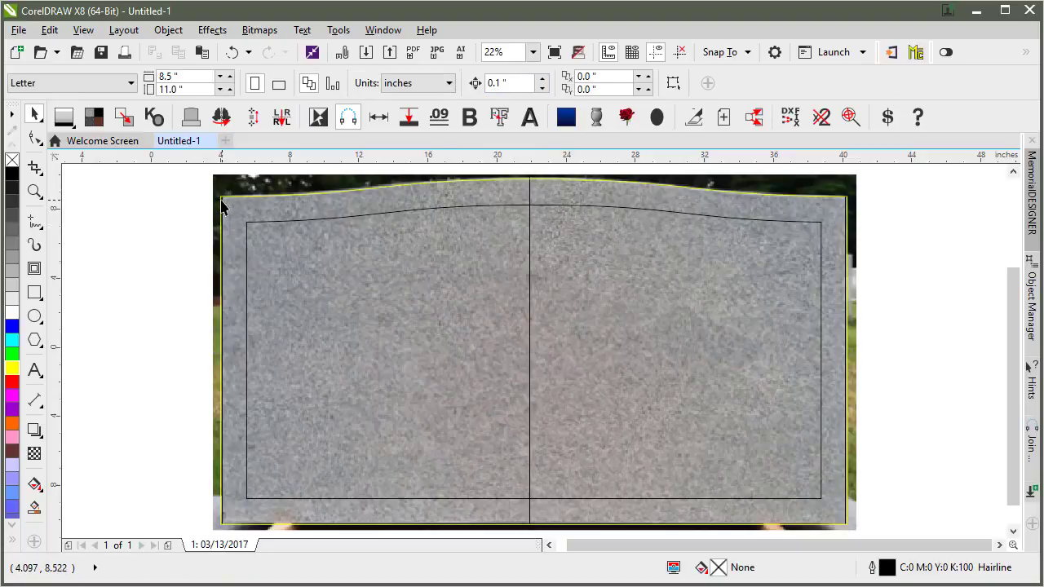
click(222, 200)
click(255, 229)
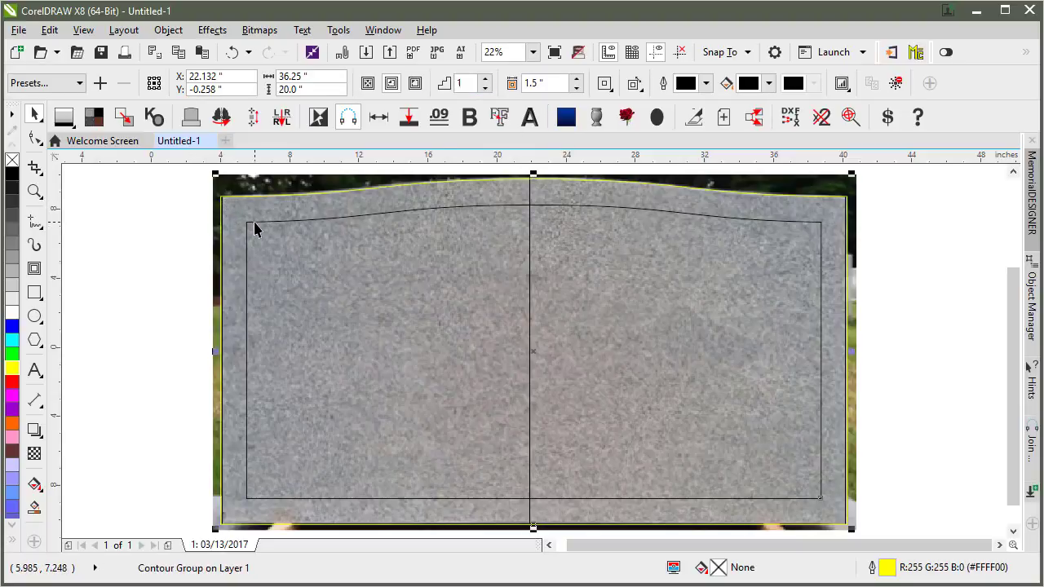
click(169, 31)
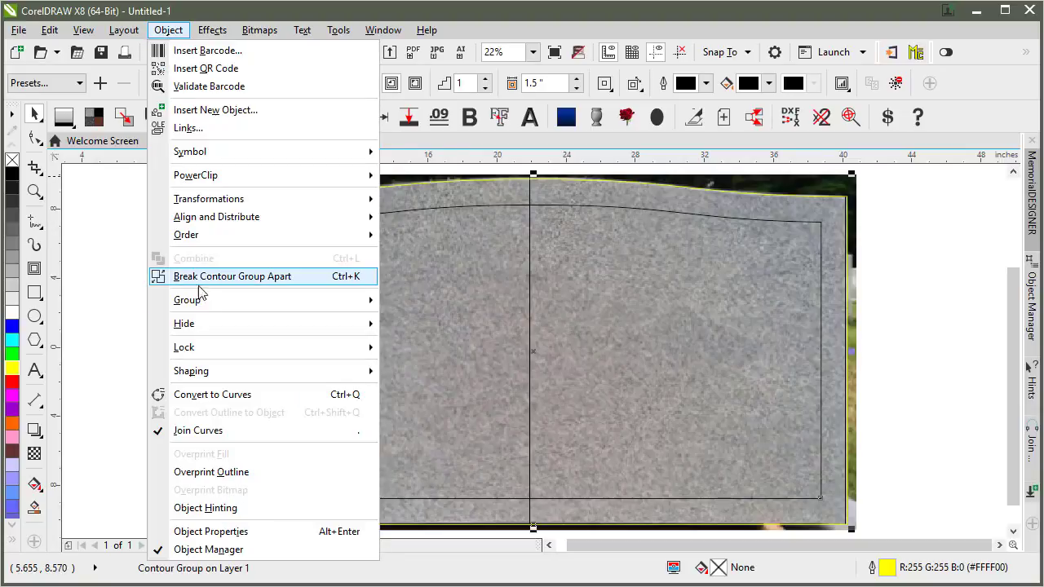
click(204, 275)
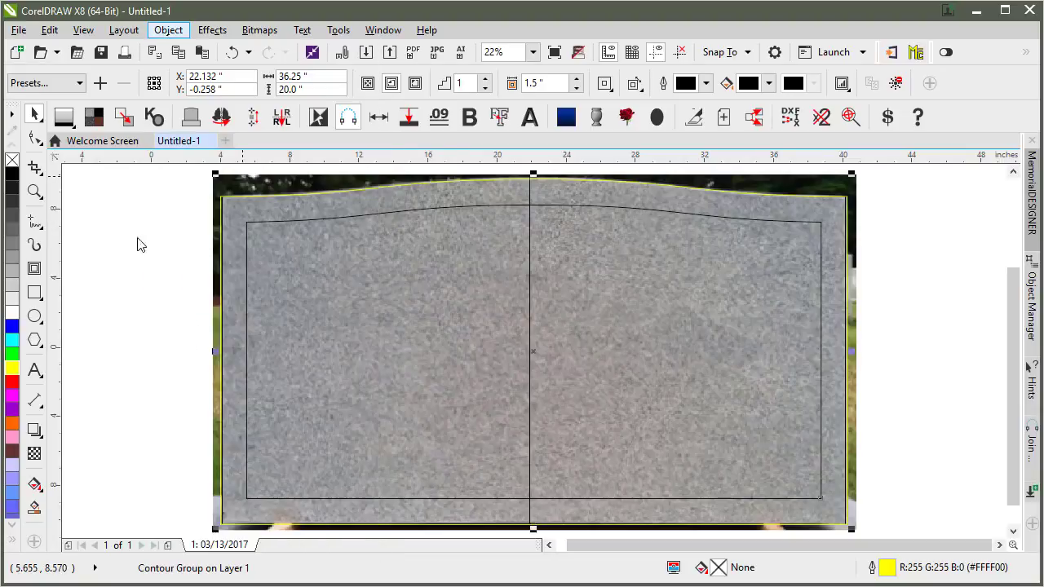
Apply a filled Double Line panel to the inner curve, with a 0.09 hard line, 0.25 bar line and ReCreate Panel off.
click(255, 228)
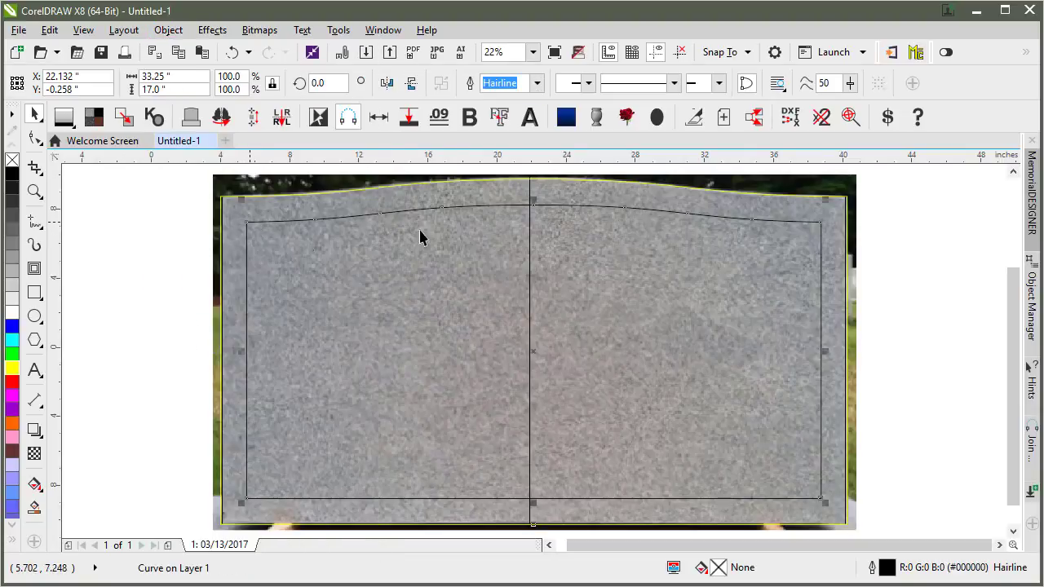
click(1031, 195)
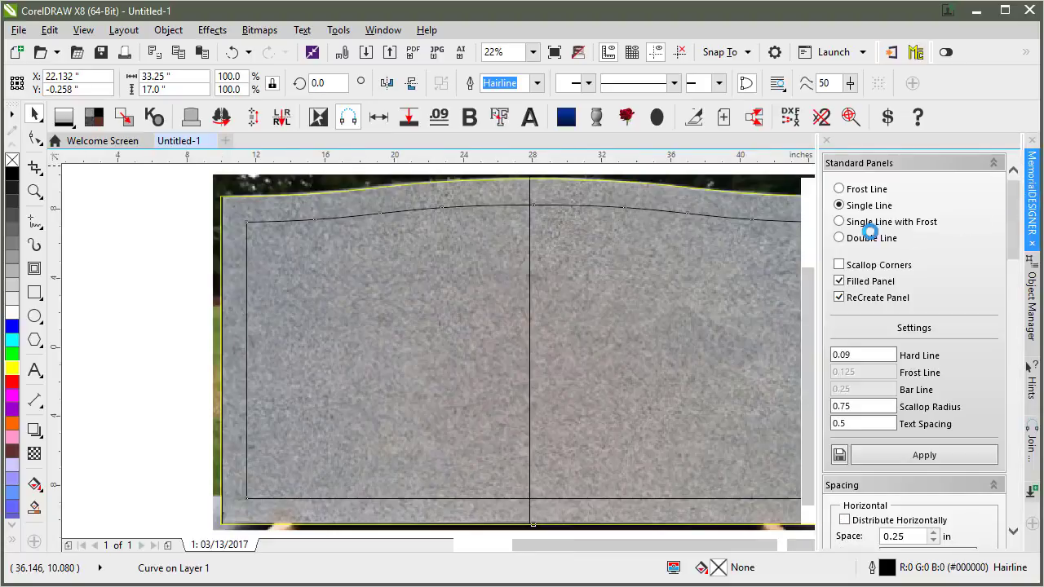
click(840, 238)
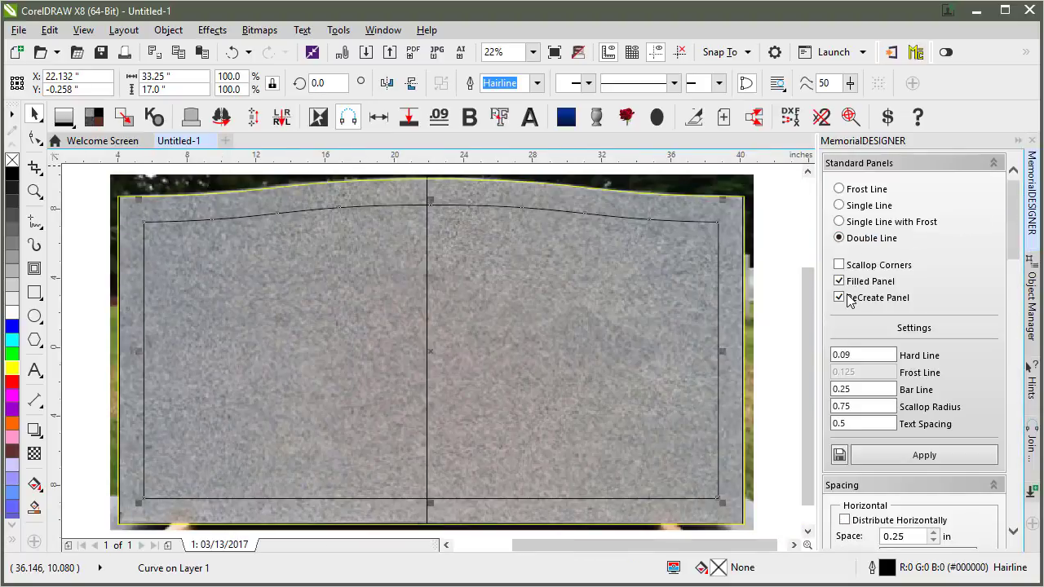
click(914, 457)
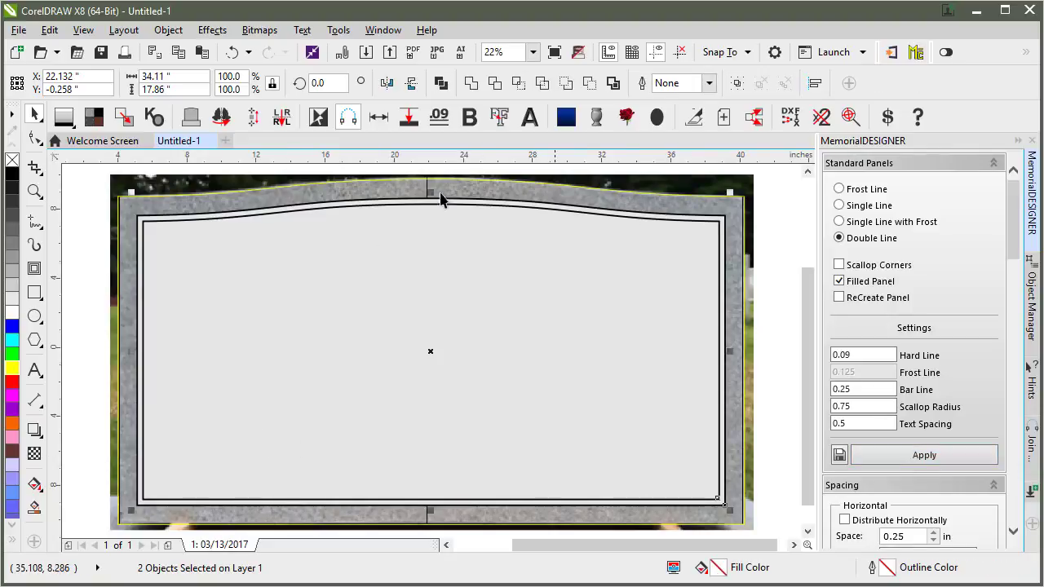
Fill the yellow-outlined memorial shape behind the panel with medium-light gray.
click(137, 201)
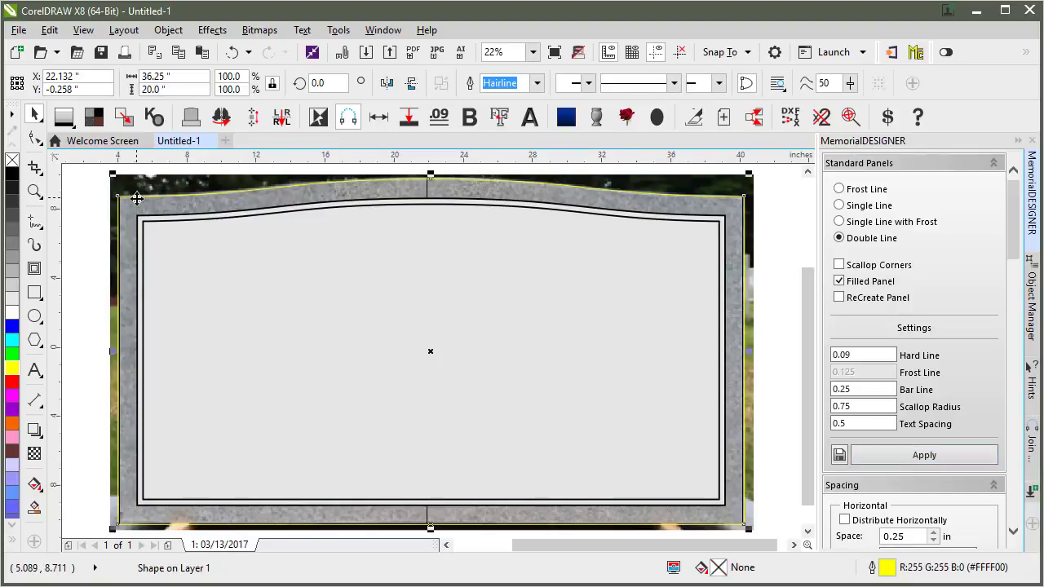
click(14, 271)
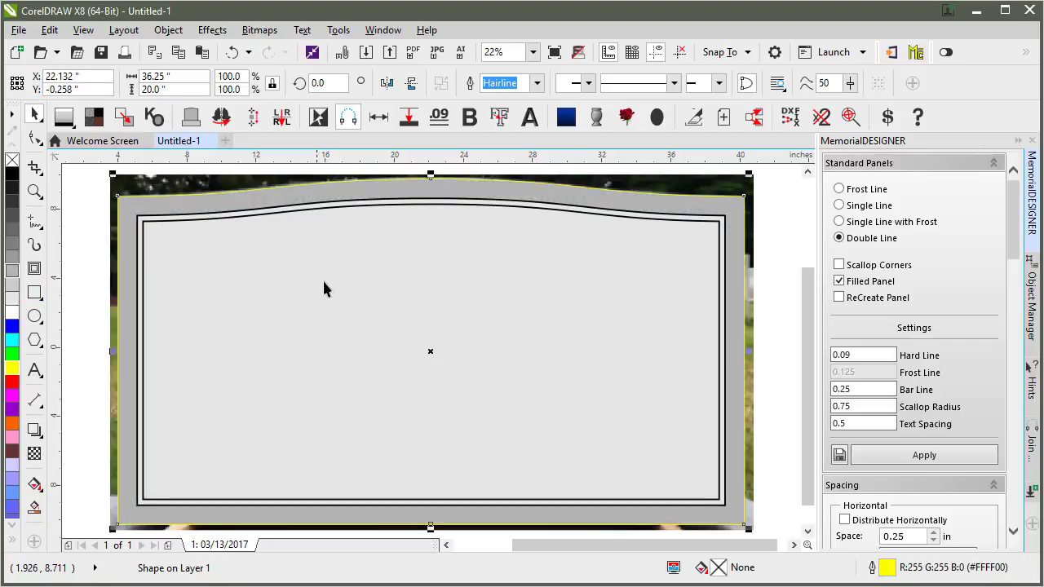
scroll(323, 279, down, 1)
click(353, 269)
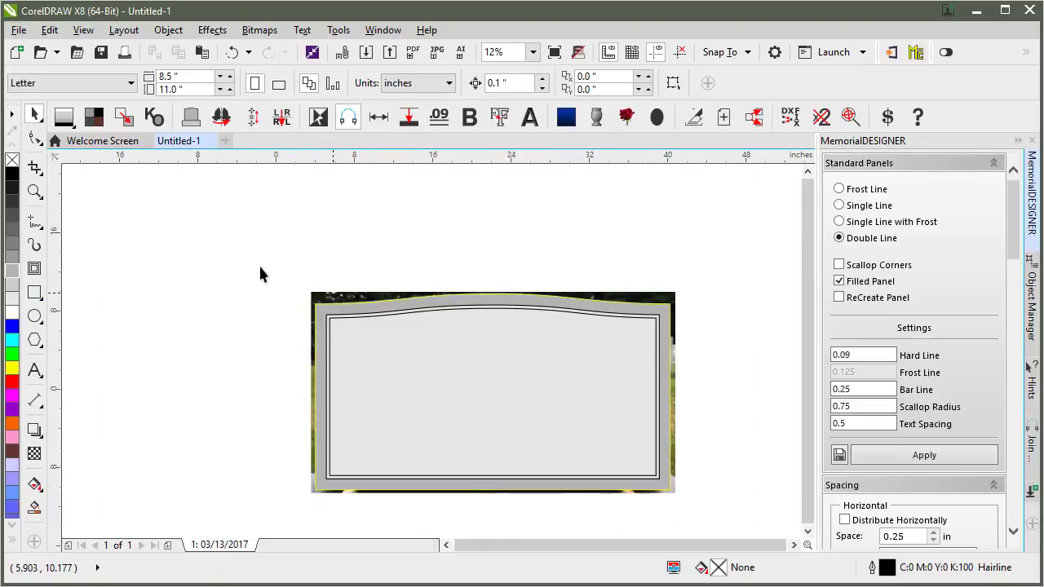
click(432, 390)
drag(432, 390, 791, 398)
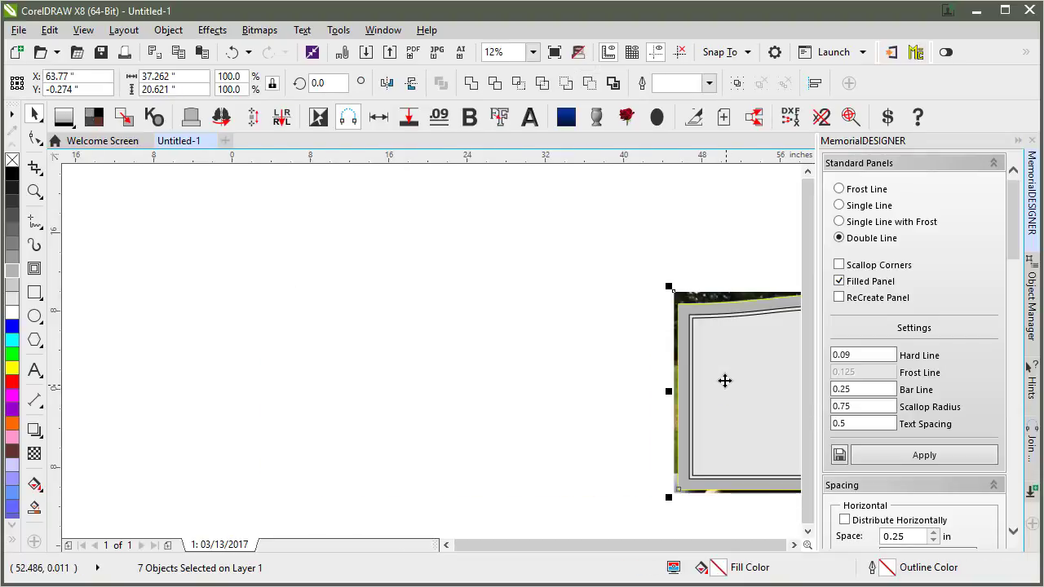
key(ctrl+z)
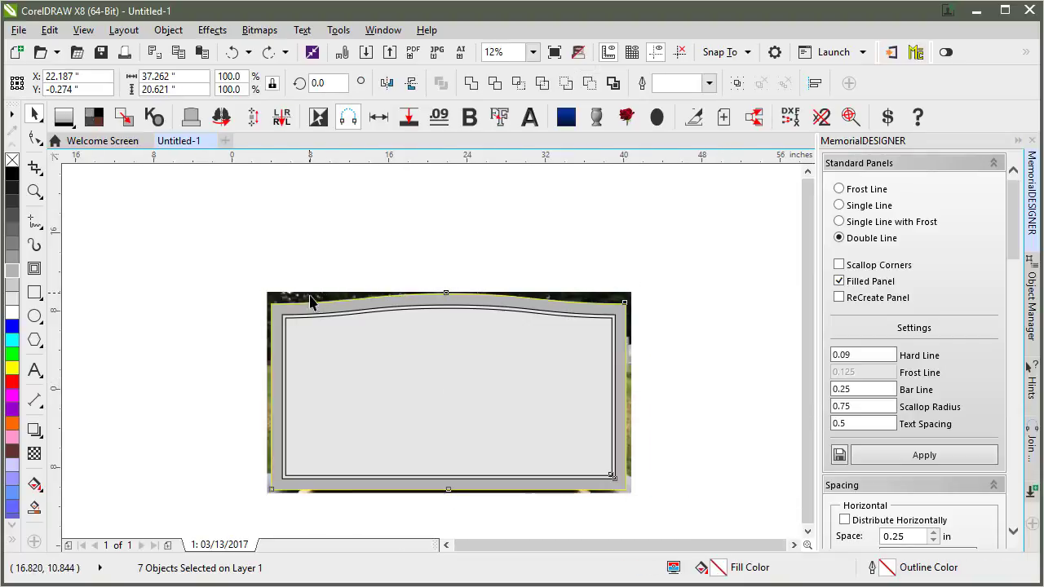
Move the memorial shape, its panel and the measuring lines to the right of the photo, leaving the photo in place.
drag(316, 326, 726, 368)
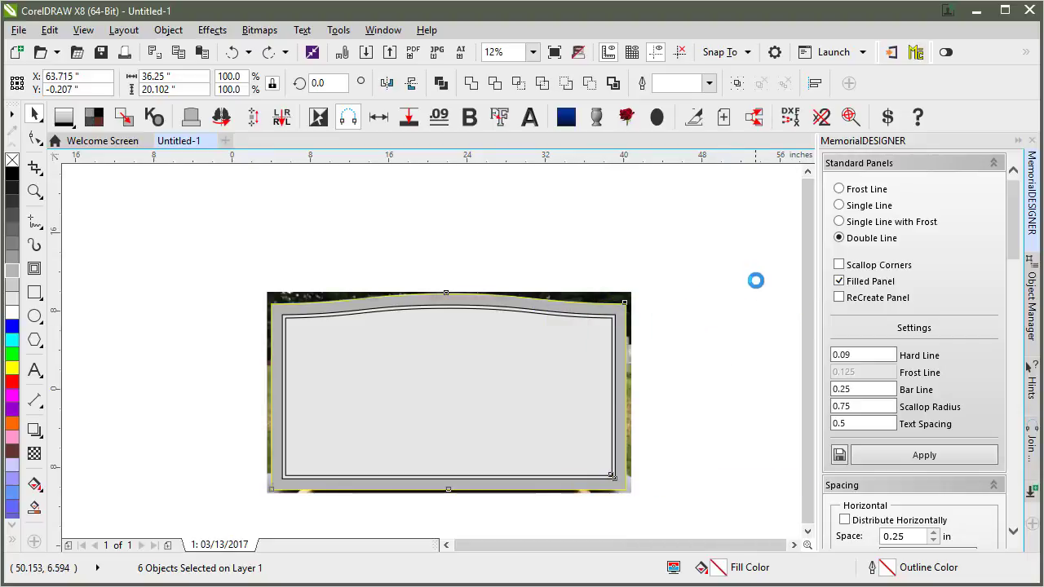
key(F4)
Delete the center, left and right measuring lines from the memorial drawing, using the wireframe view for the side lines.
drag(543, 234, 679, 510)
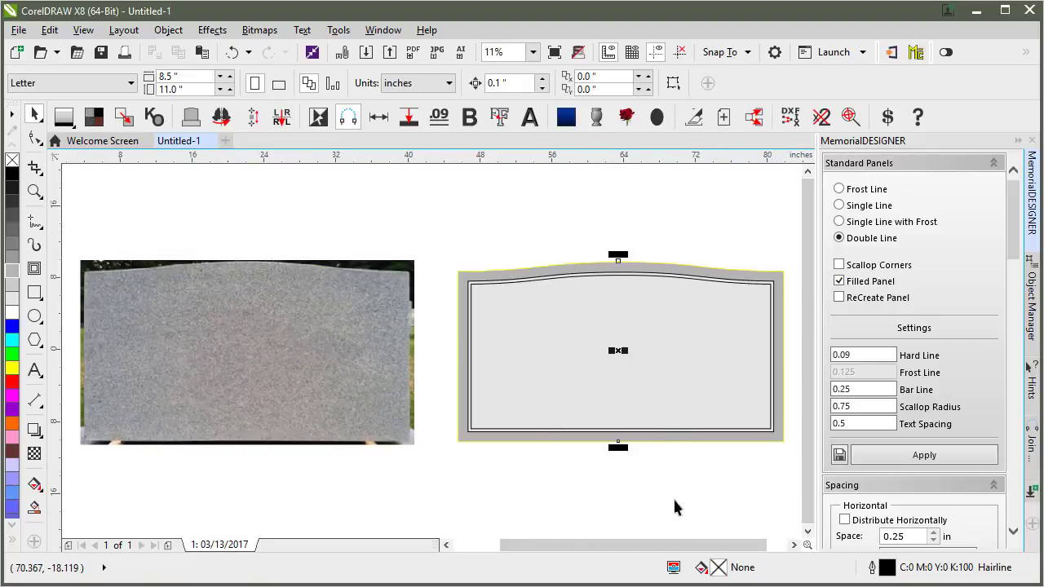
key(Delete)
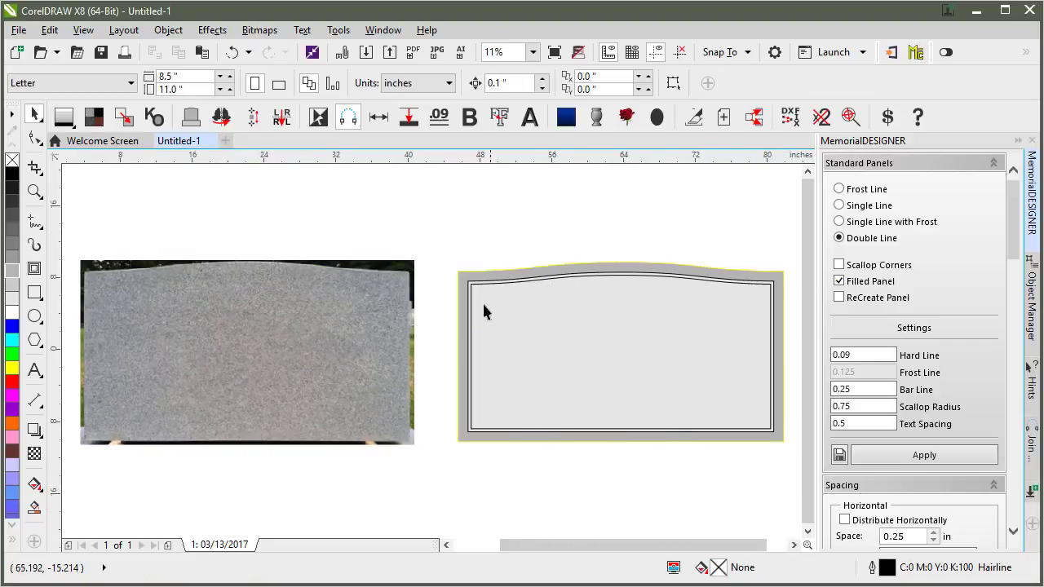
key(shift+F9)
drag(439, 254, 482, 508)
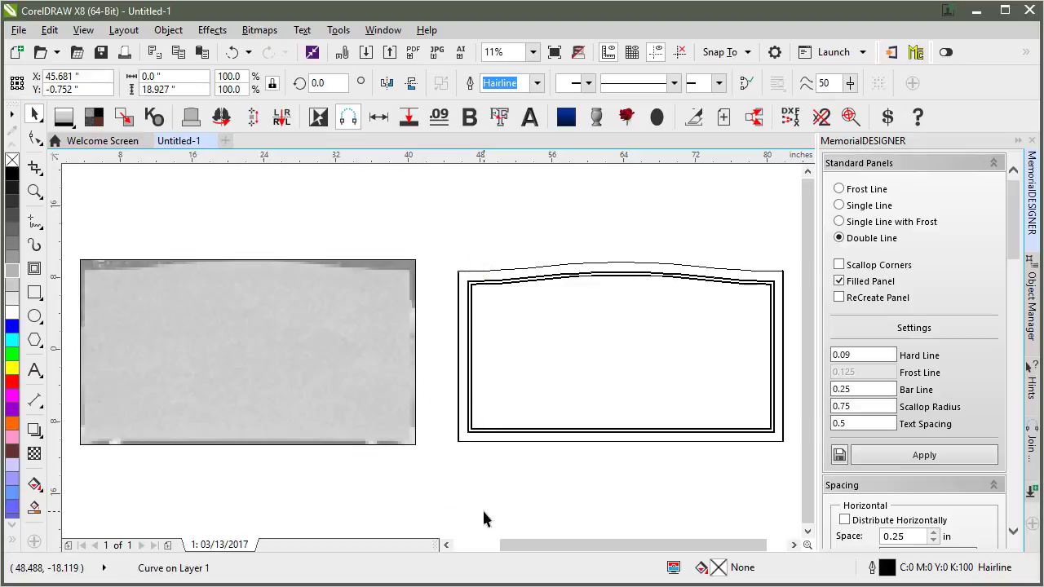
key(Delete)
drag(794, 454, 792, 460)
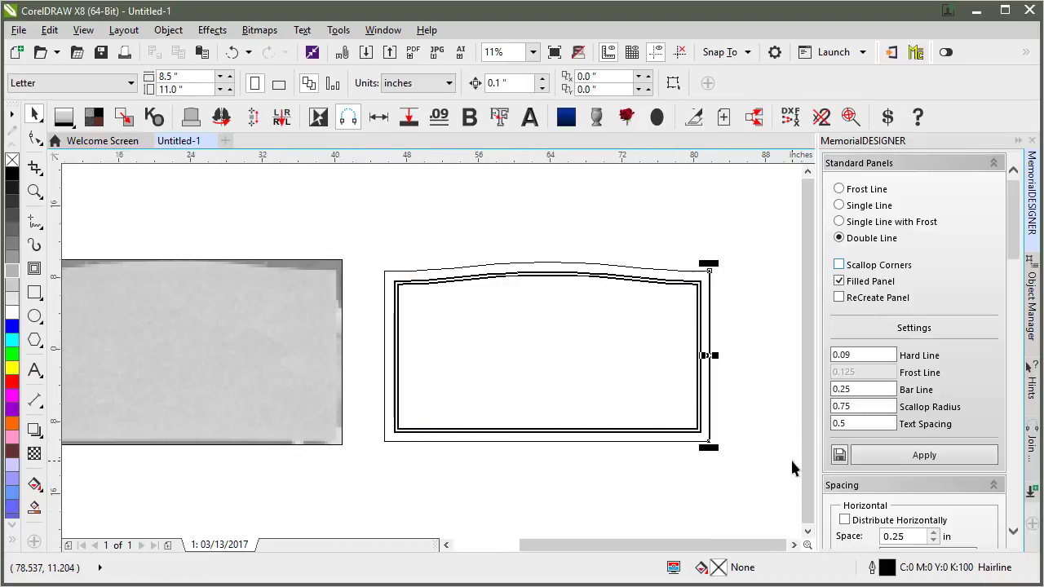
key(Delete)
key(shift+F9)
Remove the yellow outline from the gray memorial shape.
click(394, 270)
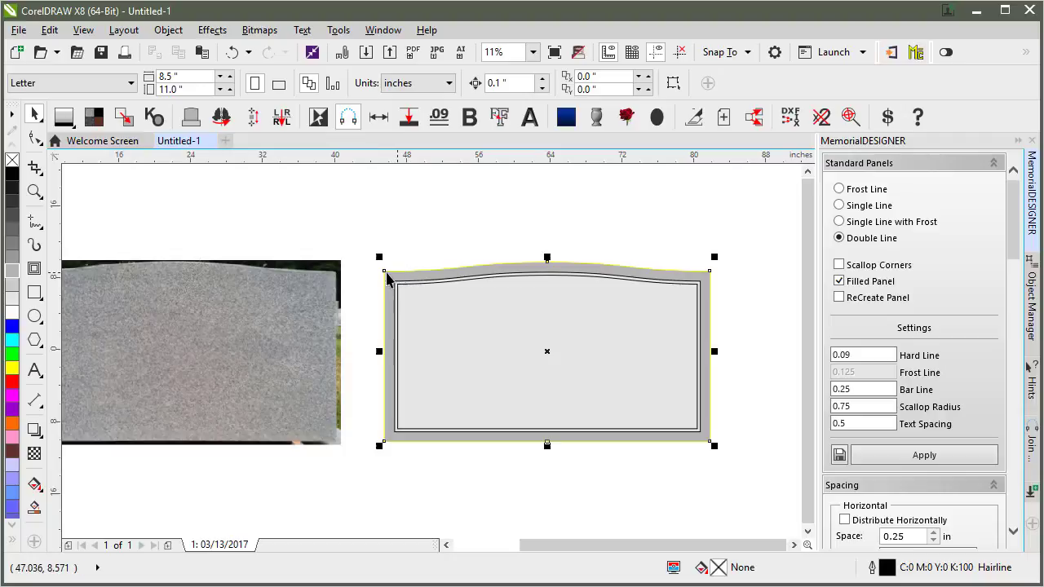
click(369, 211)
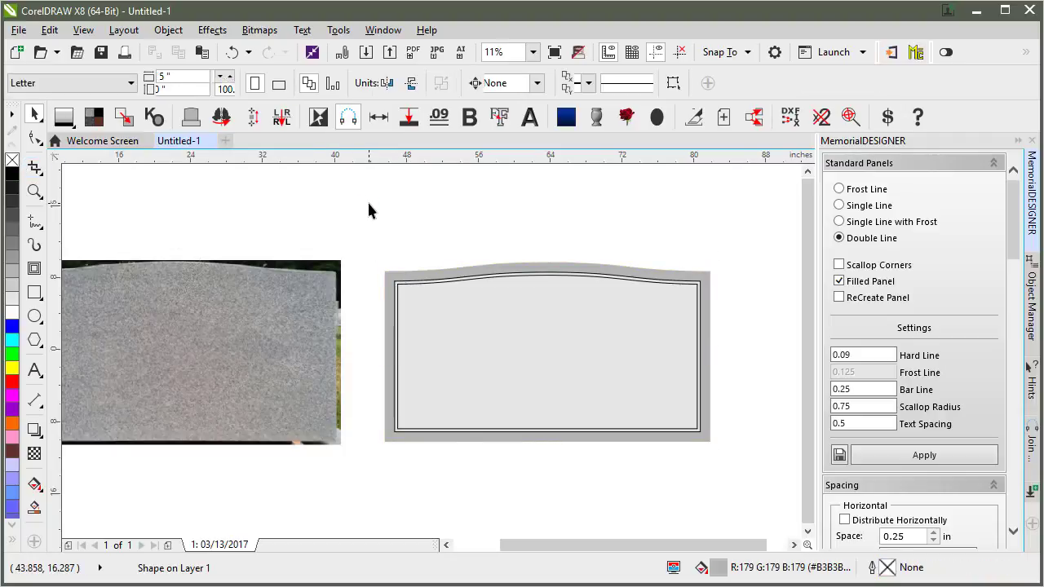
scroll(369, 211, left, 2)
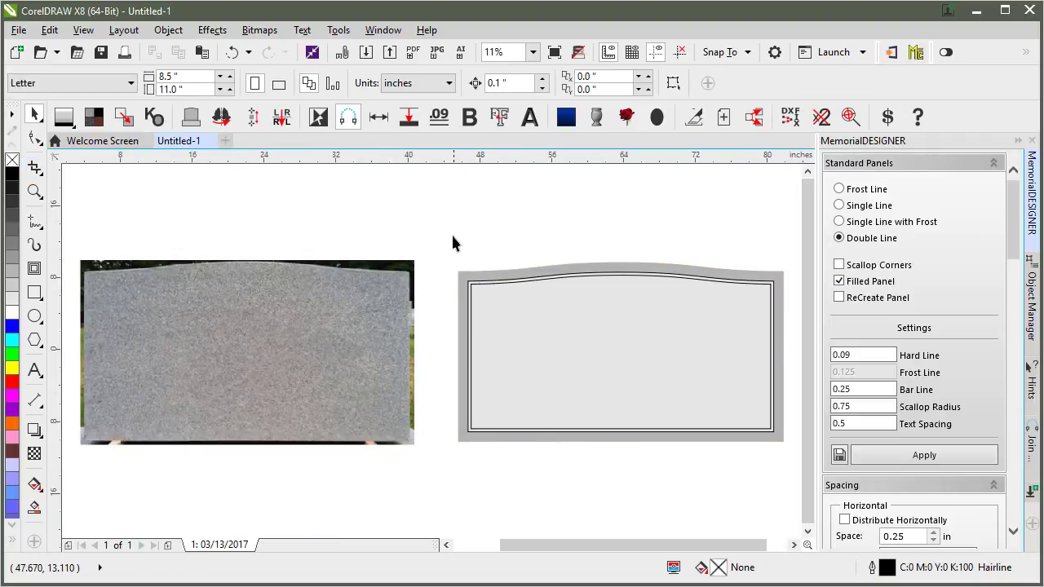
Apply a dark reddish-brown granite fill to the memorial shape and its double-line panel together.
drag(742, 469, 786, 458)
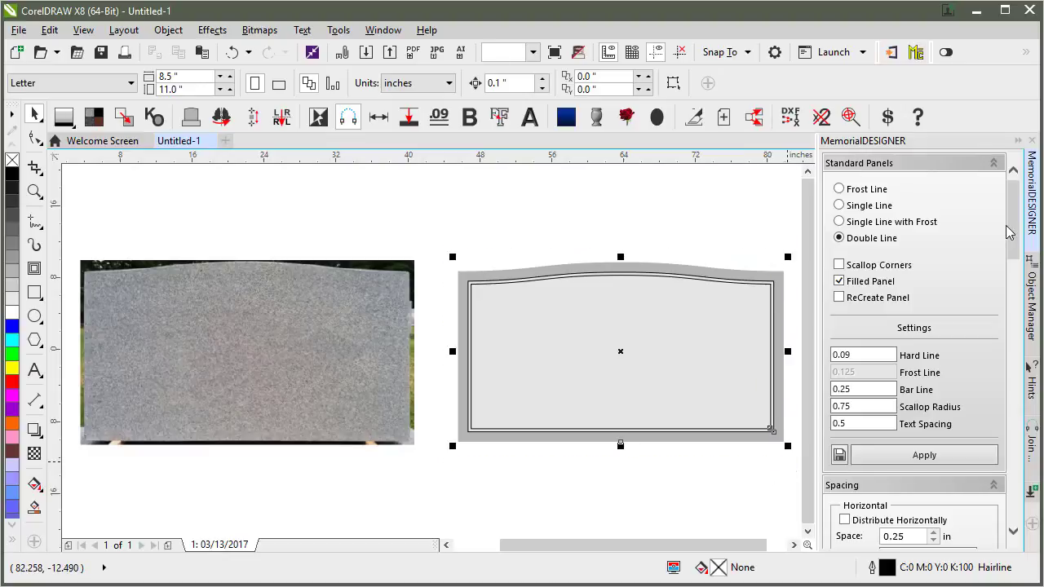
drag(1011, 234, 1018, 489)
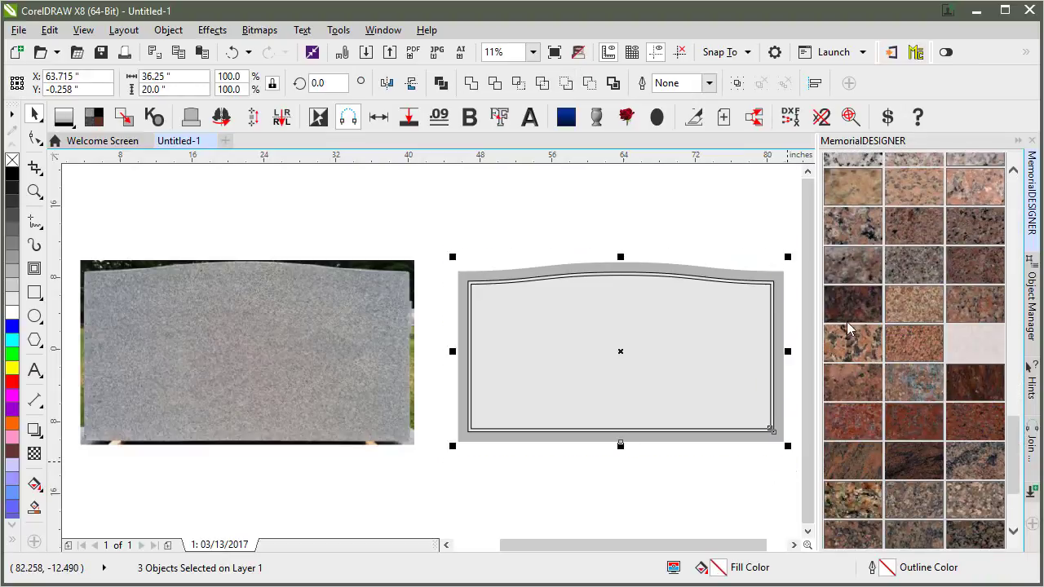
click(544, 218)
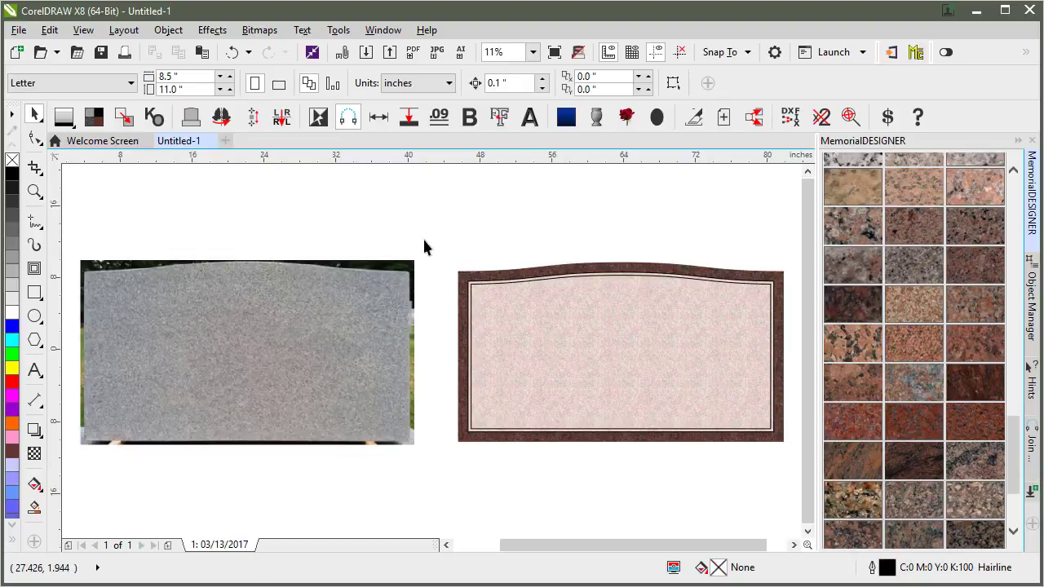
Apply the Georgia Blue granite fill to the memorial shape and its double-line panel together.
drag(424, 244, 766, 482)
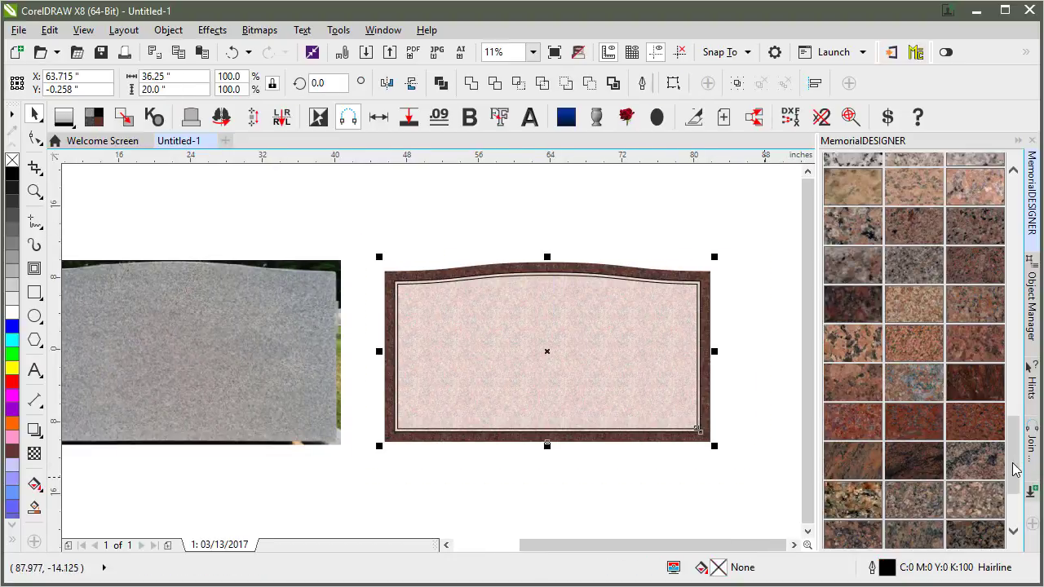
drag(1015, 469, 1015, 343)
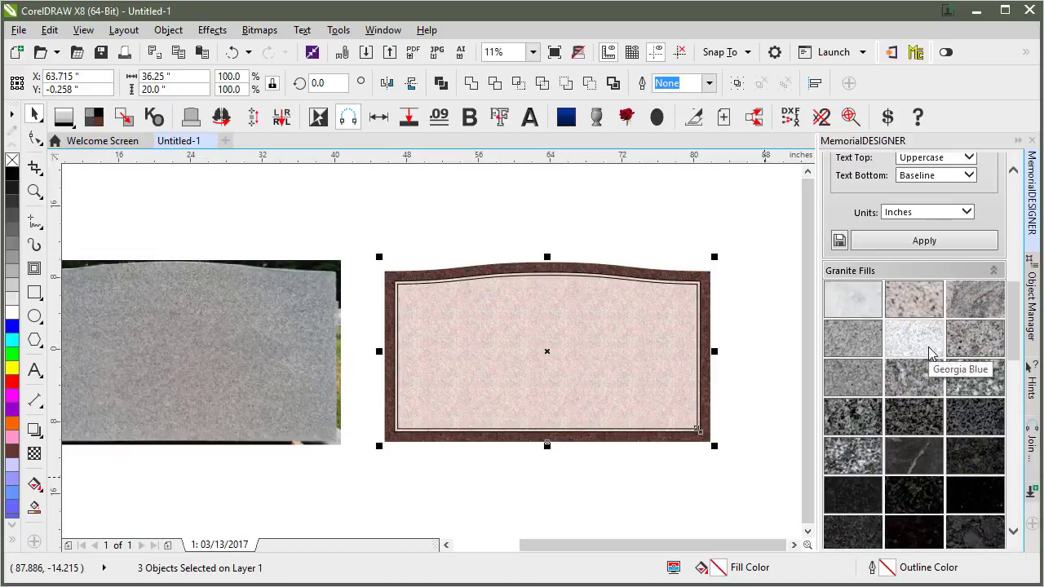
click(478, 222)
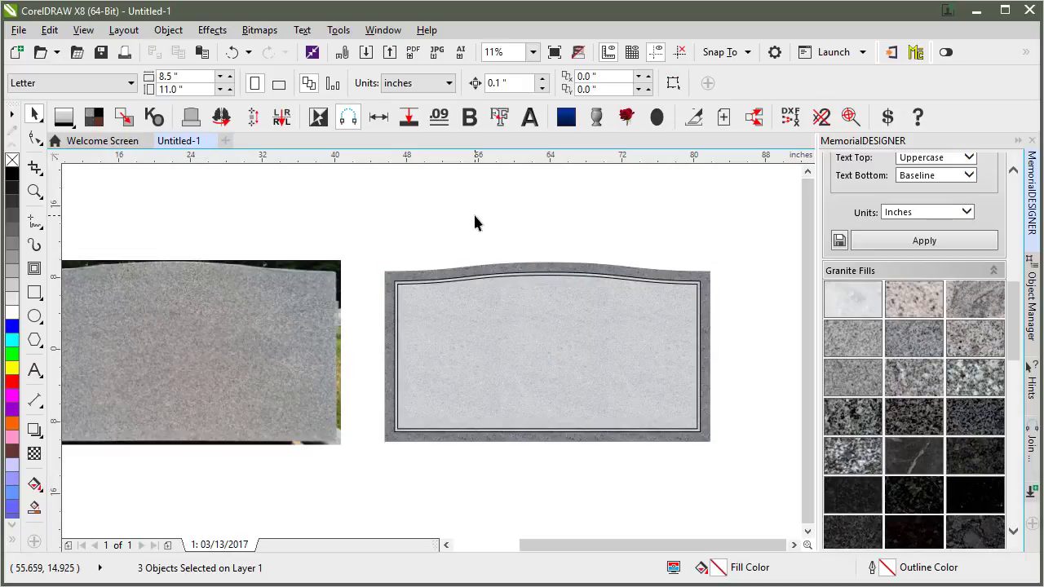
scroll(477, 222, left, 3)
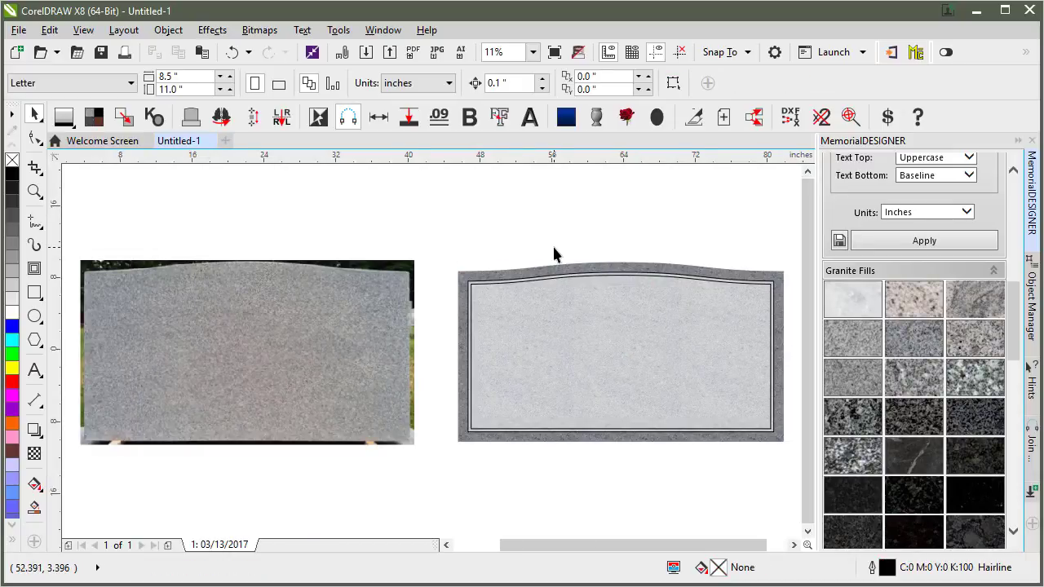